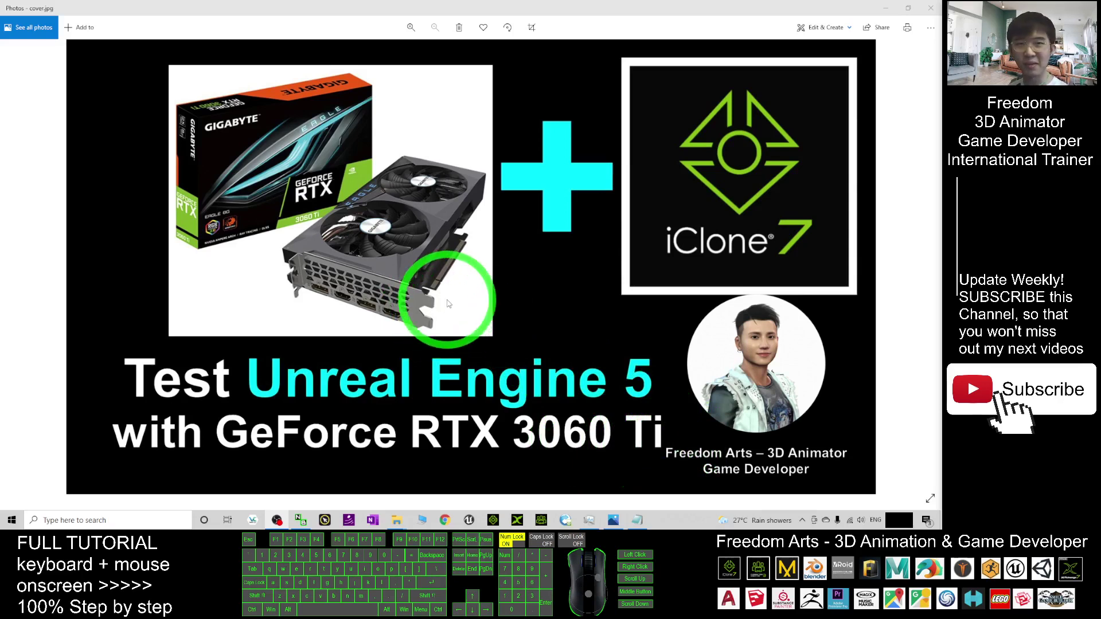
In Notes.txt, review the summary questions on assigning the GPU and setting Unreal graphics.
click(637, 520)
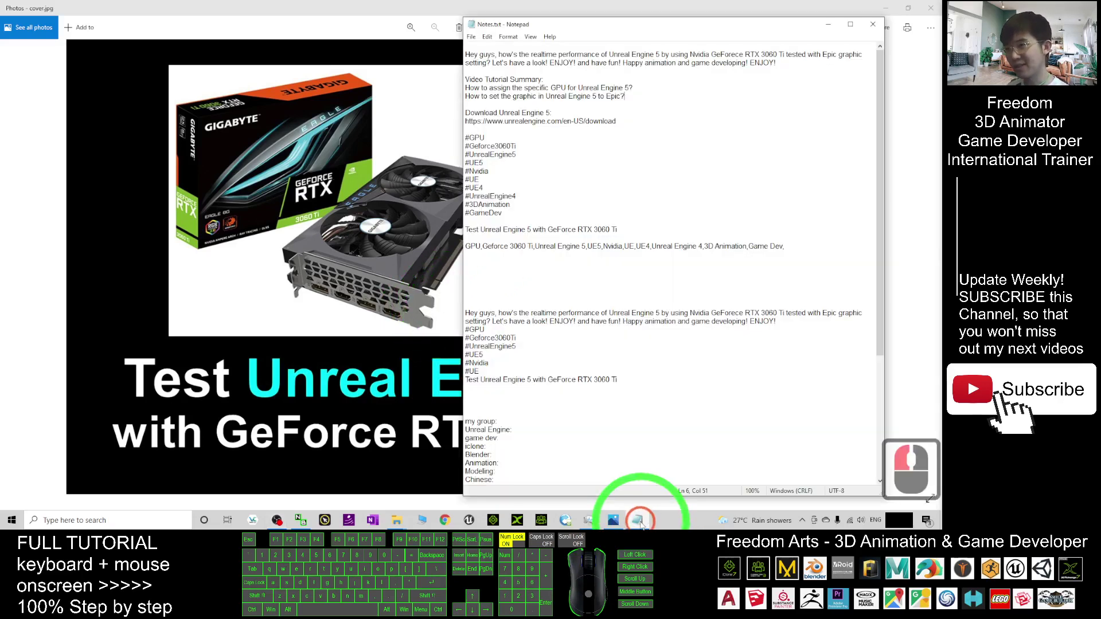
scroll(573, 138, up, 5)
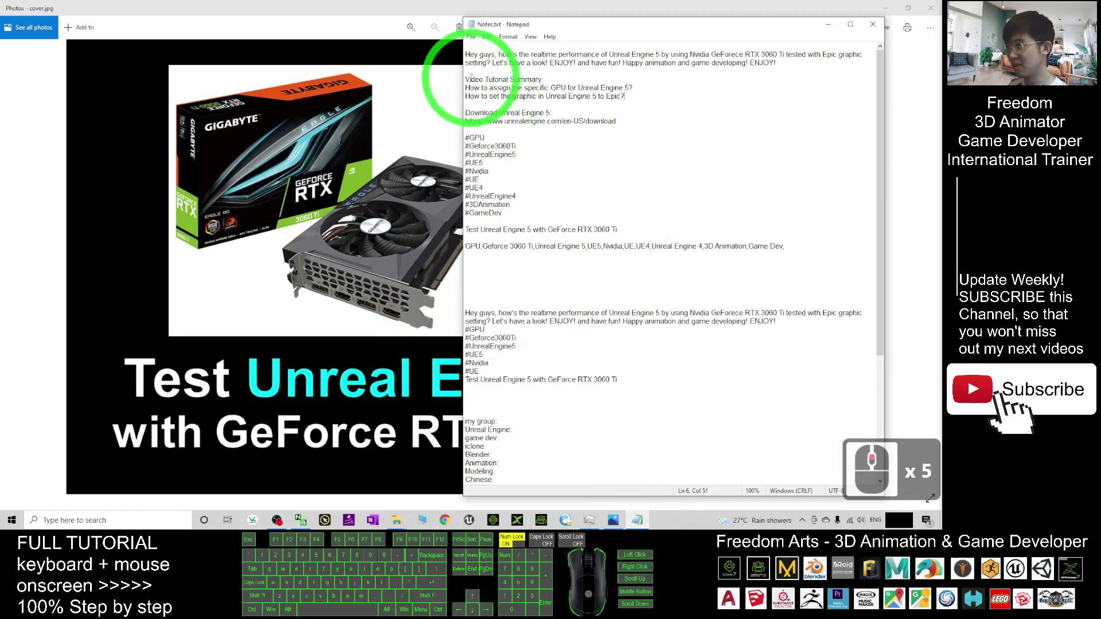
click(493, 78)
click(492, 92)
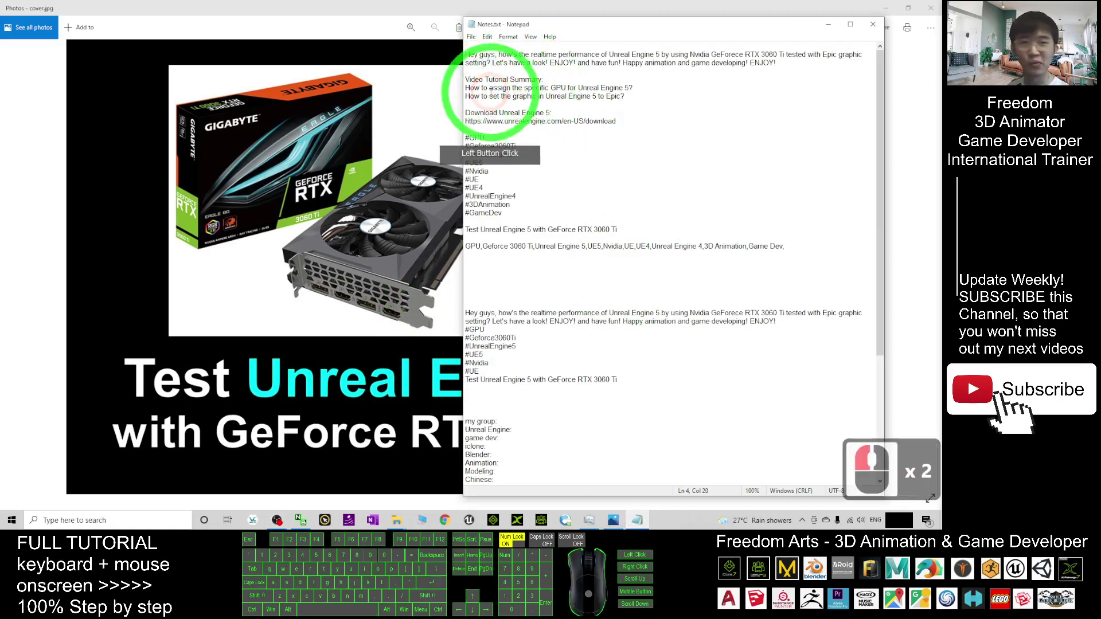
drag(480, 87, 635, 90)
double_click(492, 96)
drag(492, 96, 622, 93)
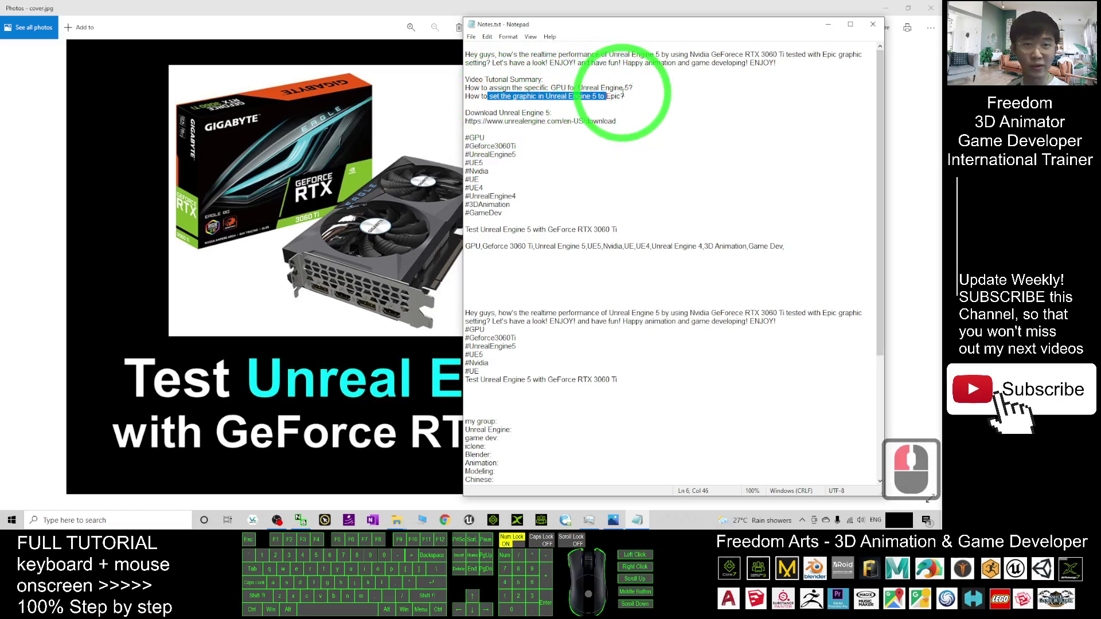
click(630, 93)
Add the question 'How well the performer?' below them and save Notes.txt.
key(Return)
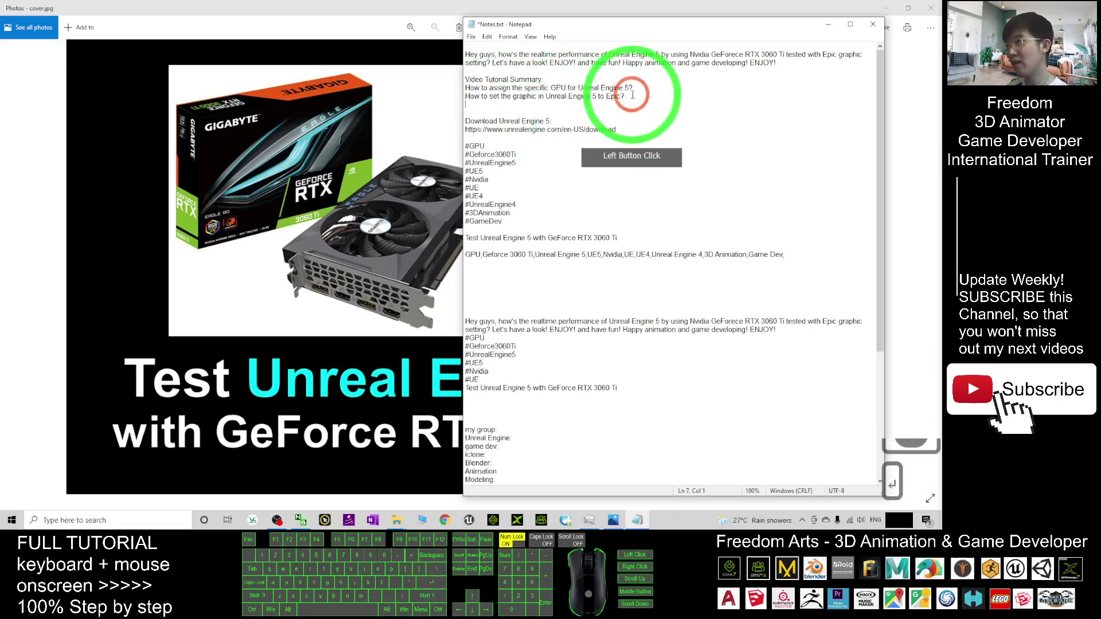
text(How well t)
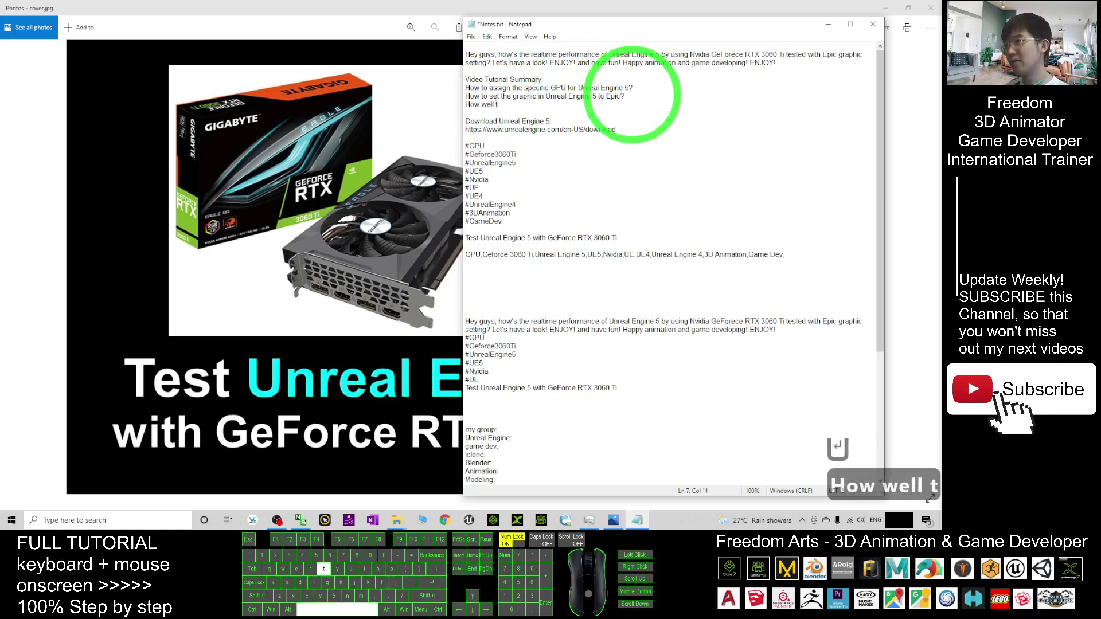
text(he performance)
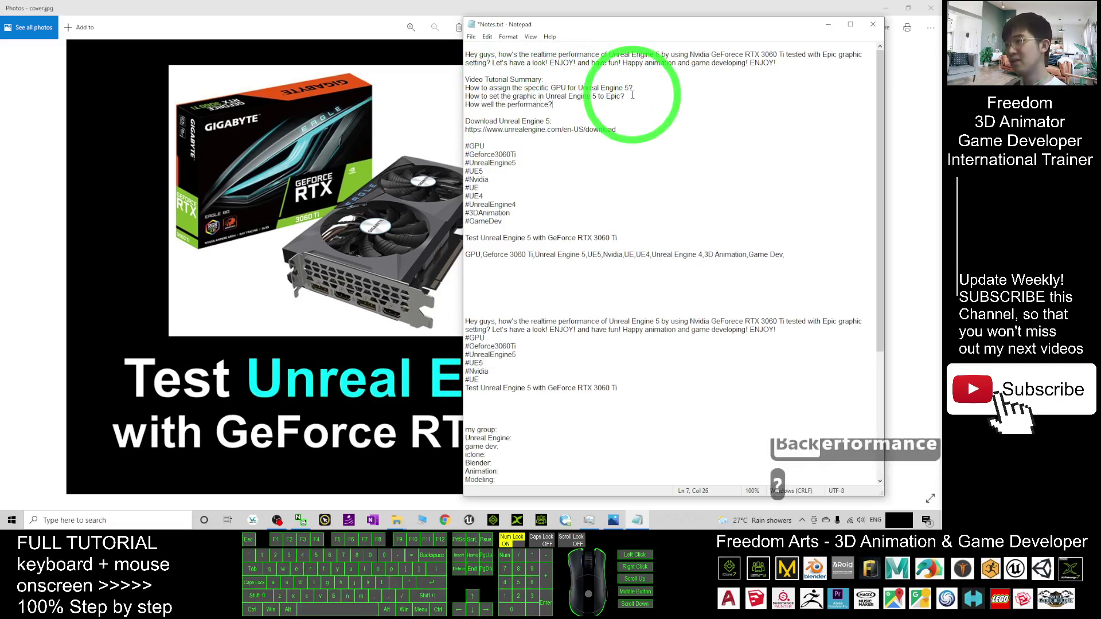
text(?)
click(748, 144)
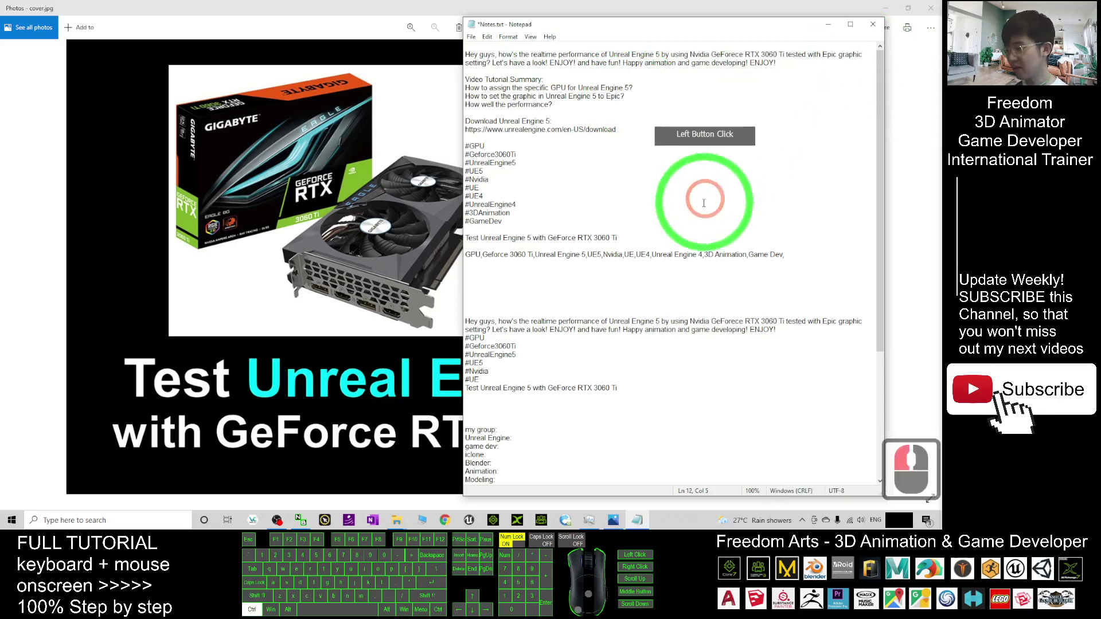
key(ctrl+s)
Minimize Notepad and Task Manager so cover.jpg shows in Photos.
click(817, 32)
click(589, 520)
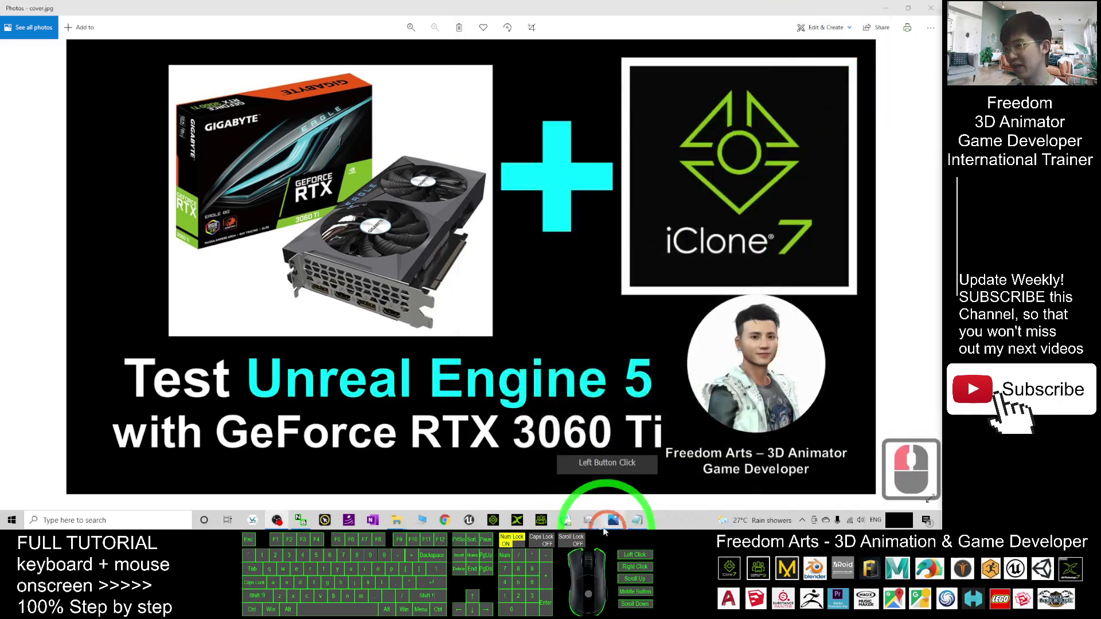
click(605, 120)
click(675, 518)
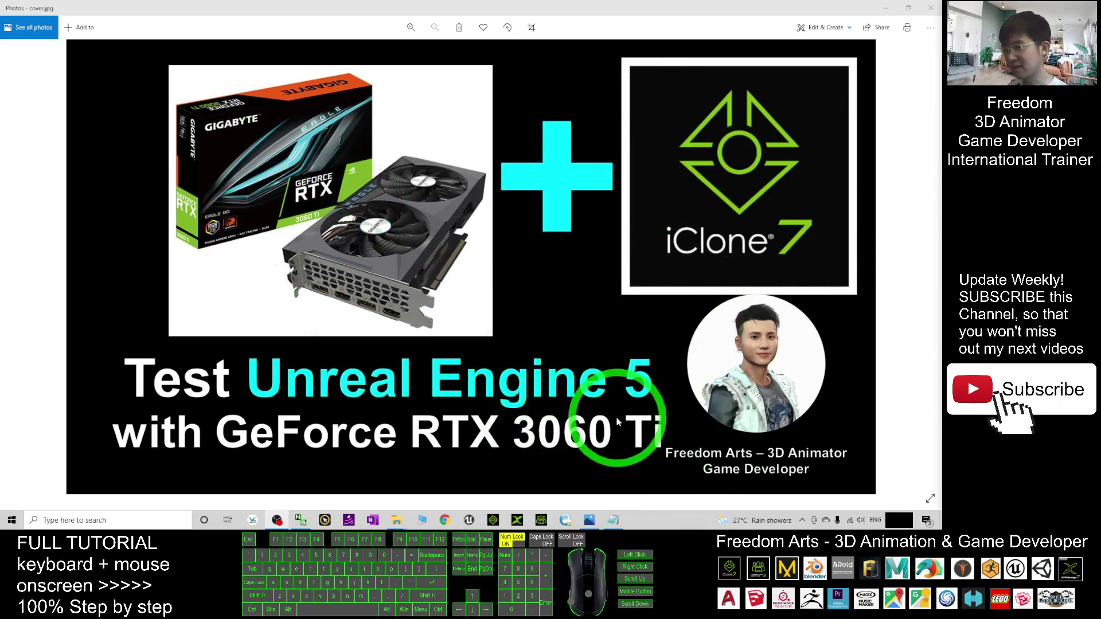
Open Task Manager's Performance tab and scroll down to GPU 0 and GPU 1.
right_click(666, 528)
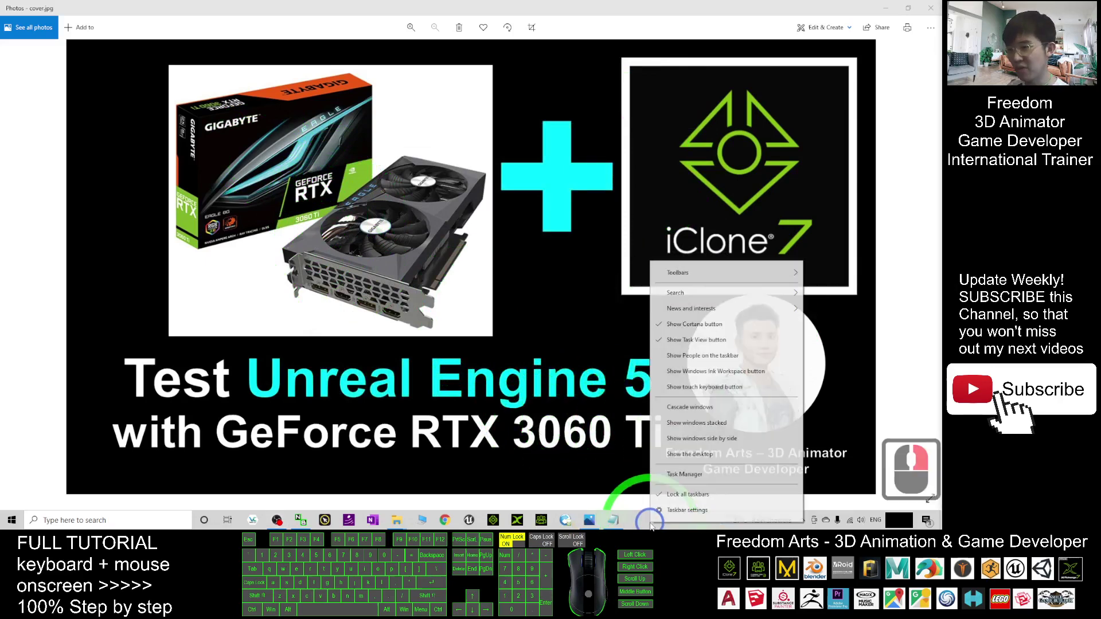
click(675, 473)
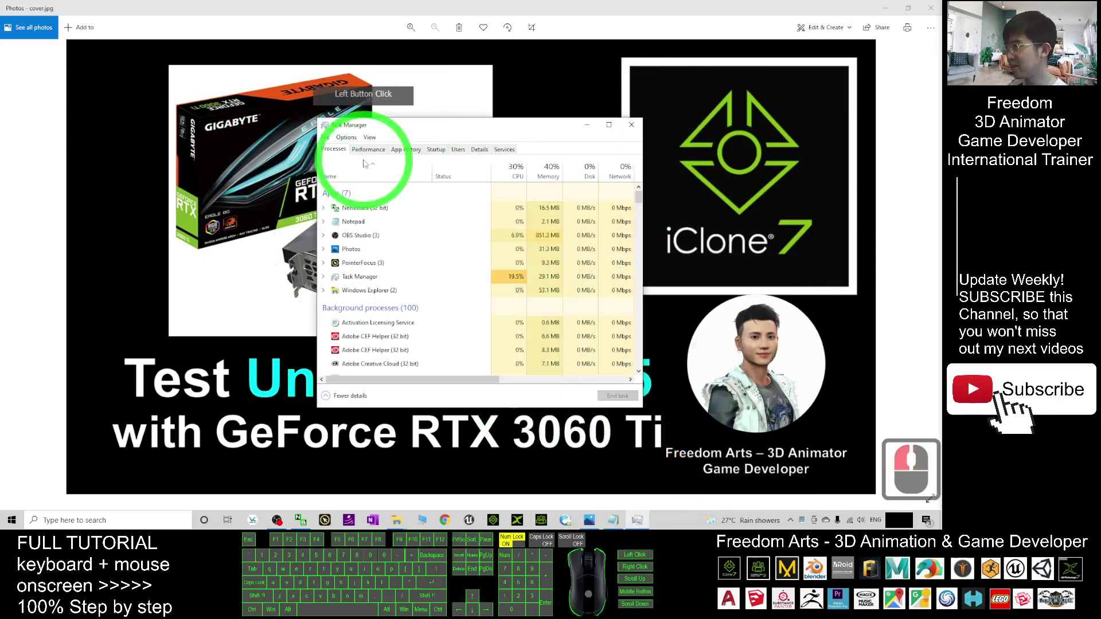
click(369, 149)
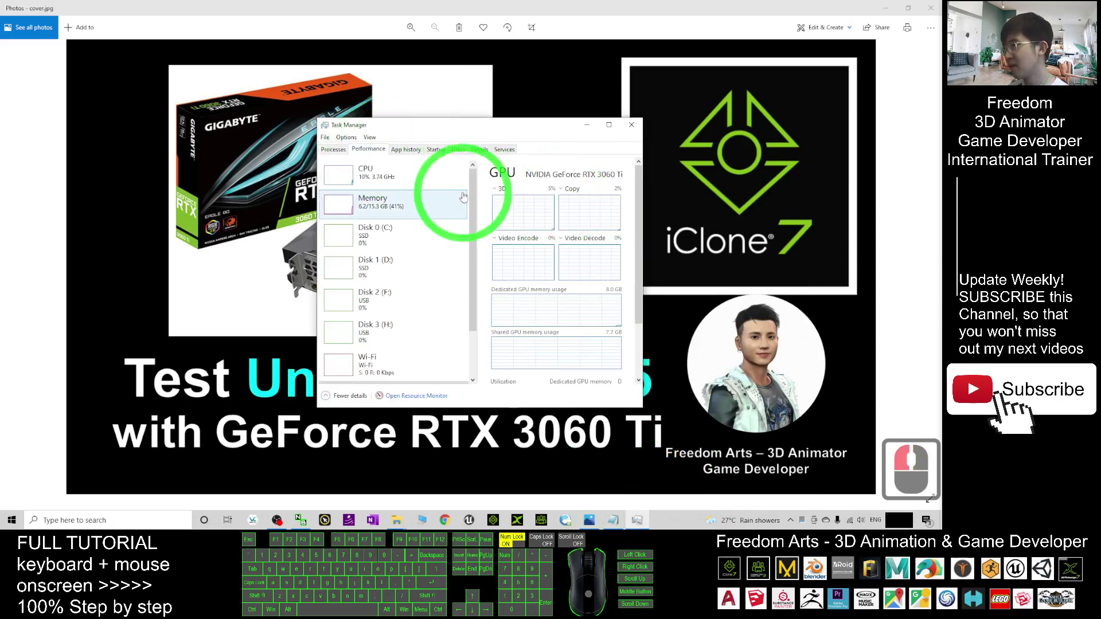
scroll(473, 245, down, 1)
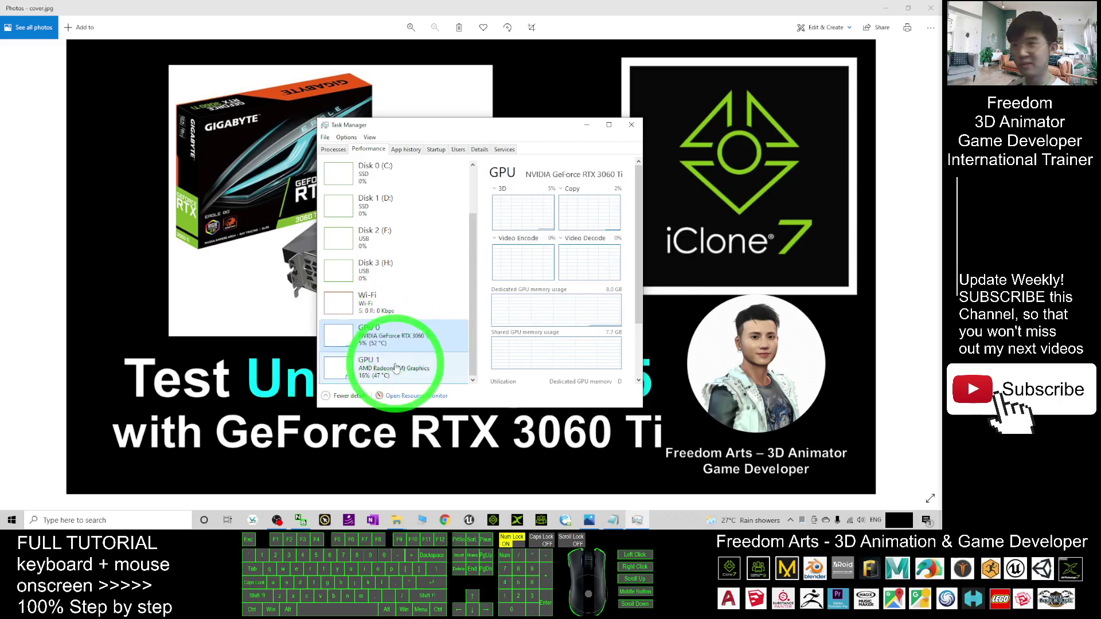
Highlight the GPU-assignment phrase in Notes.txt, then minimize Notepad, Photos and Task Manager.
click(613, 520)
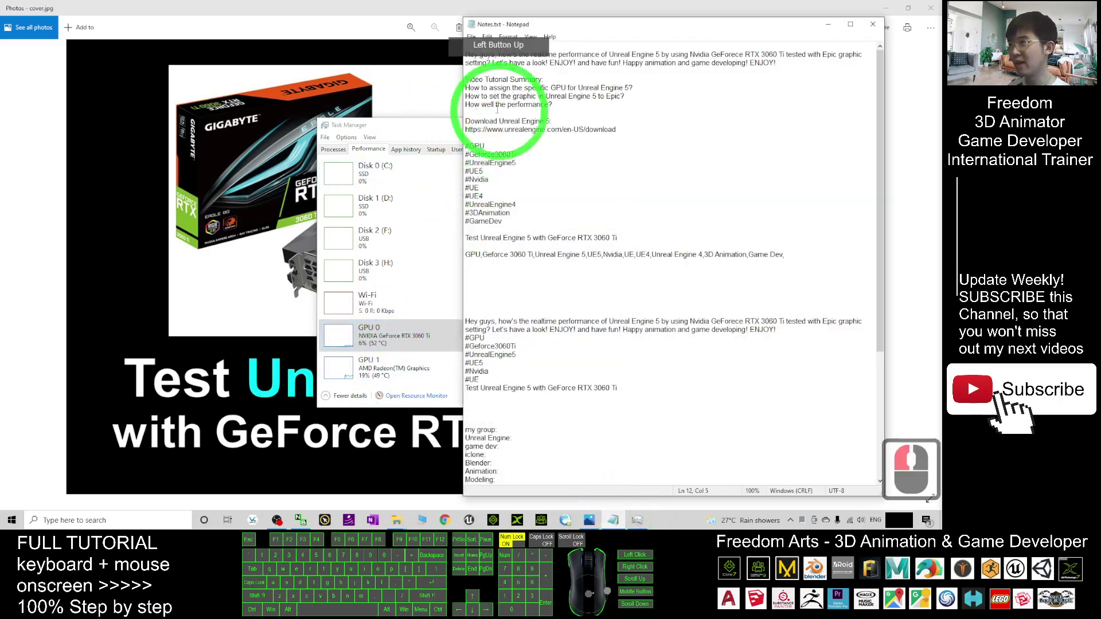
drag(492, 88, 606, 88)
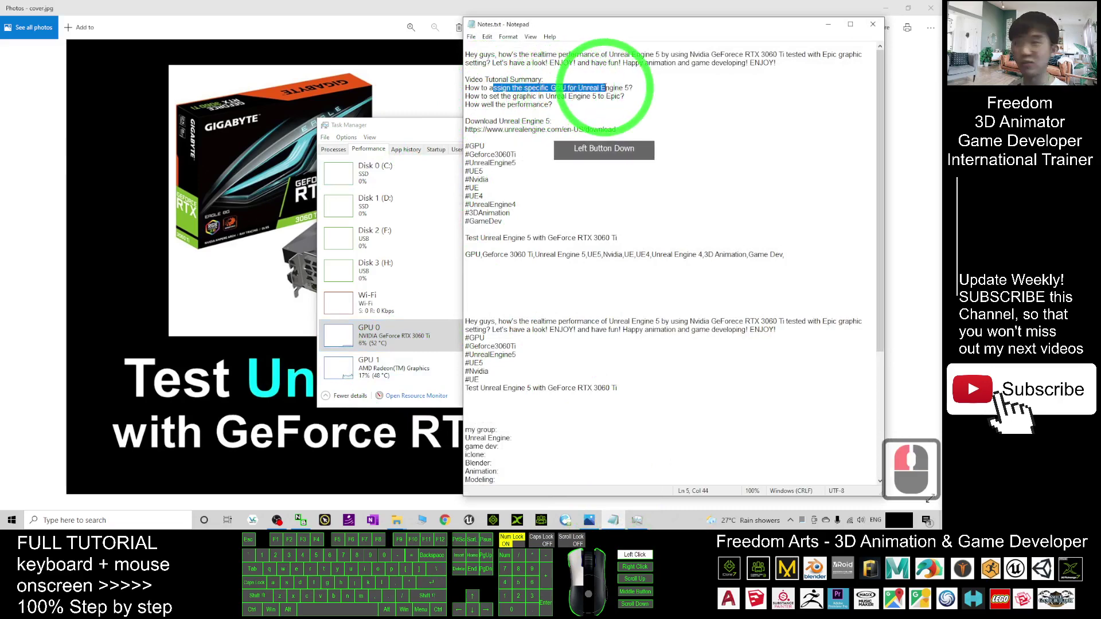
click(828, 24)
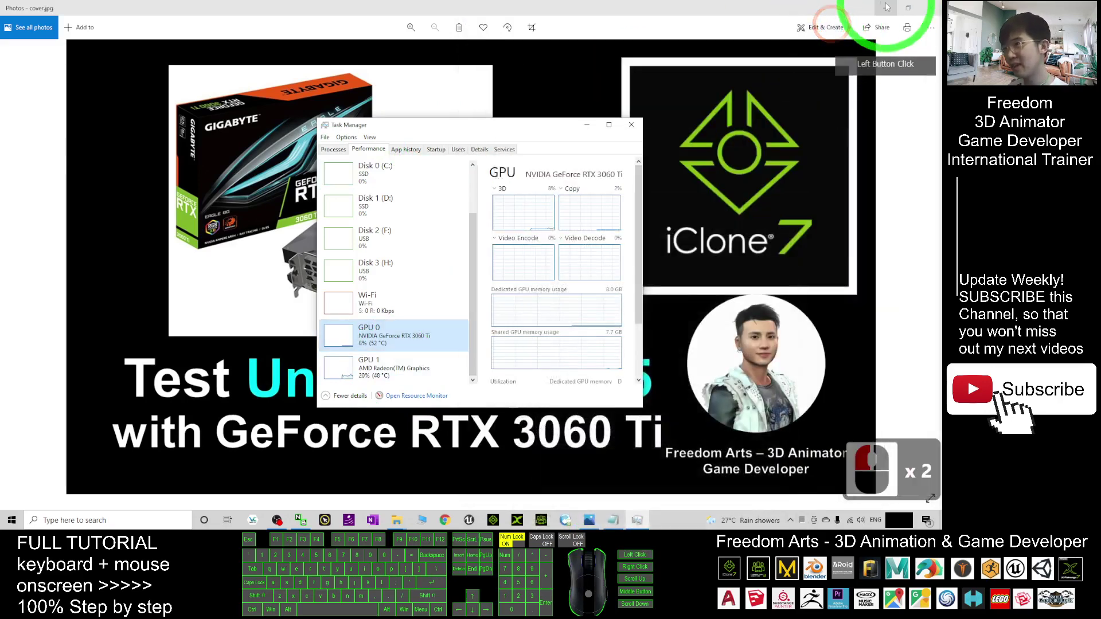
click(886, 7)
click(586, 125)
Navigate New Volume (D:) into UE_5.0EA\Engine\Binaries\Win64.
click(298, 194)
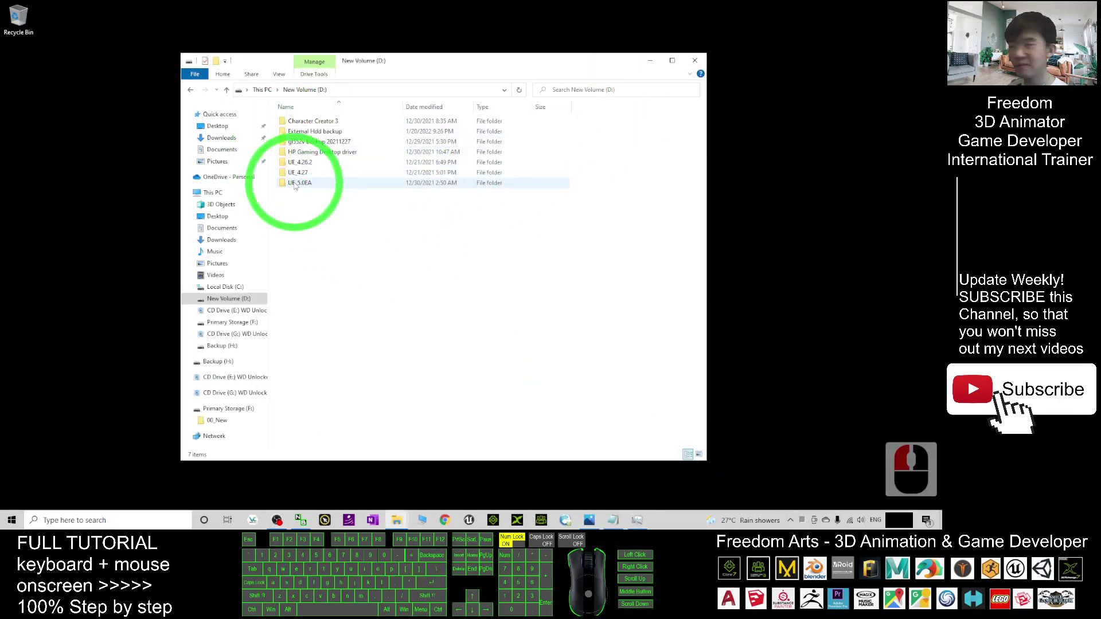
double_click(296, 183)
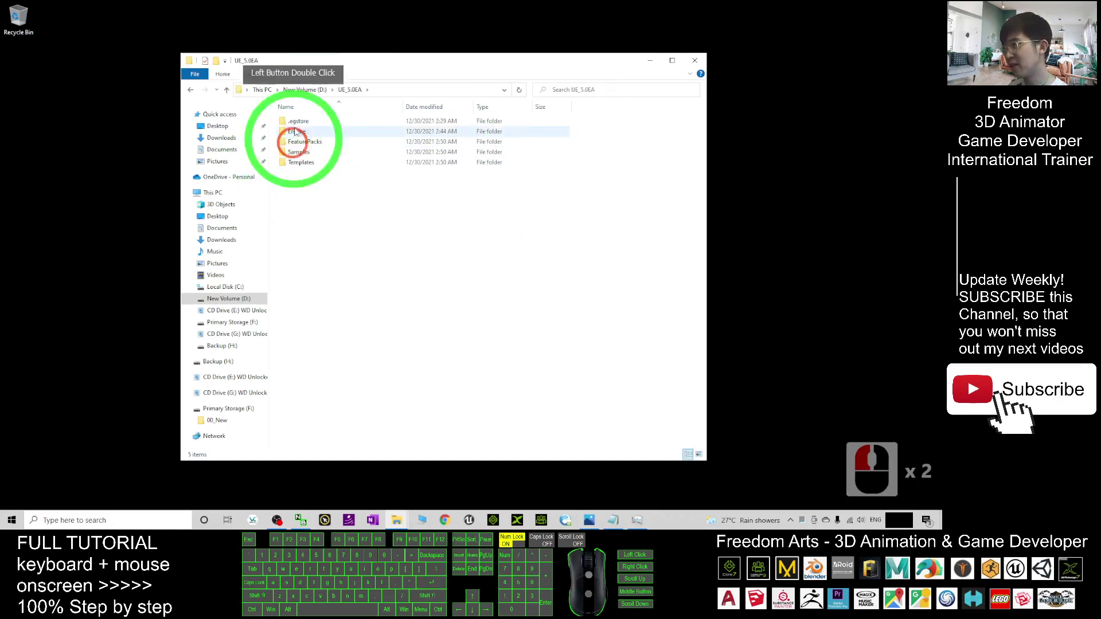
drag(401, 58, 523, 67)
double_click(408, 139)
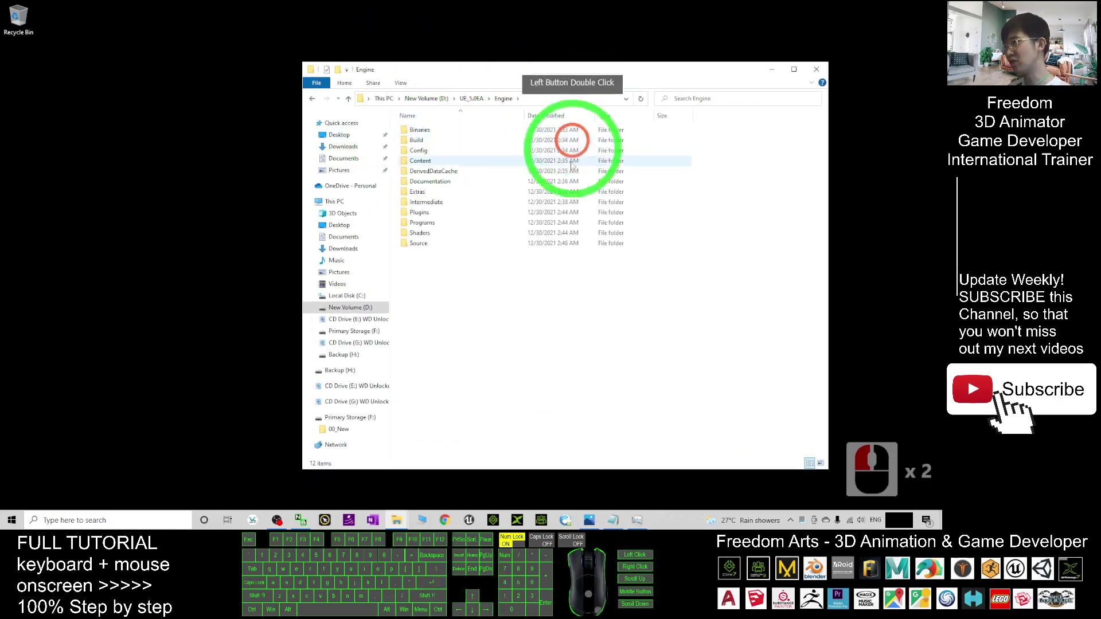
click(424, 132)
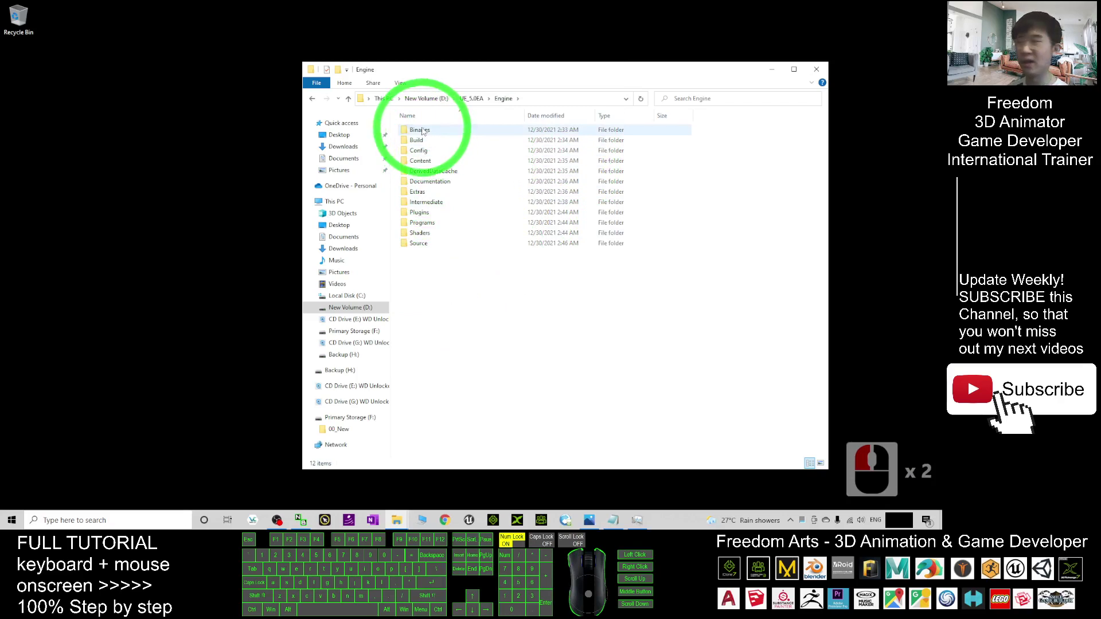
double_click(422, 131)
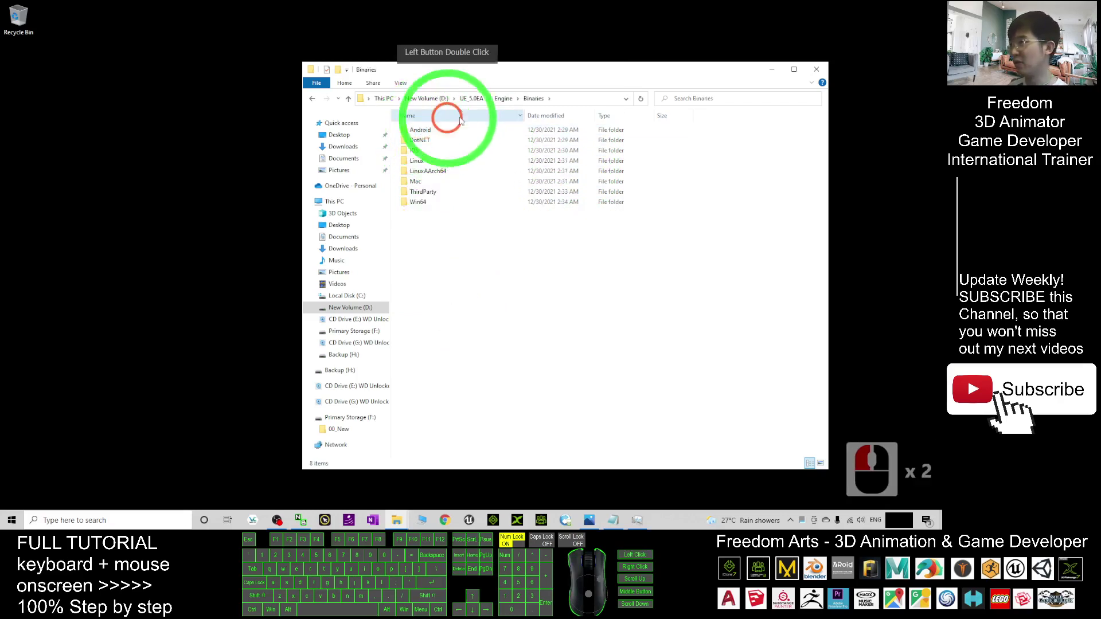
double_click(427, 204)
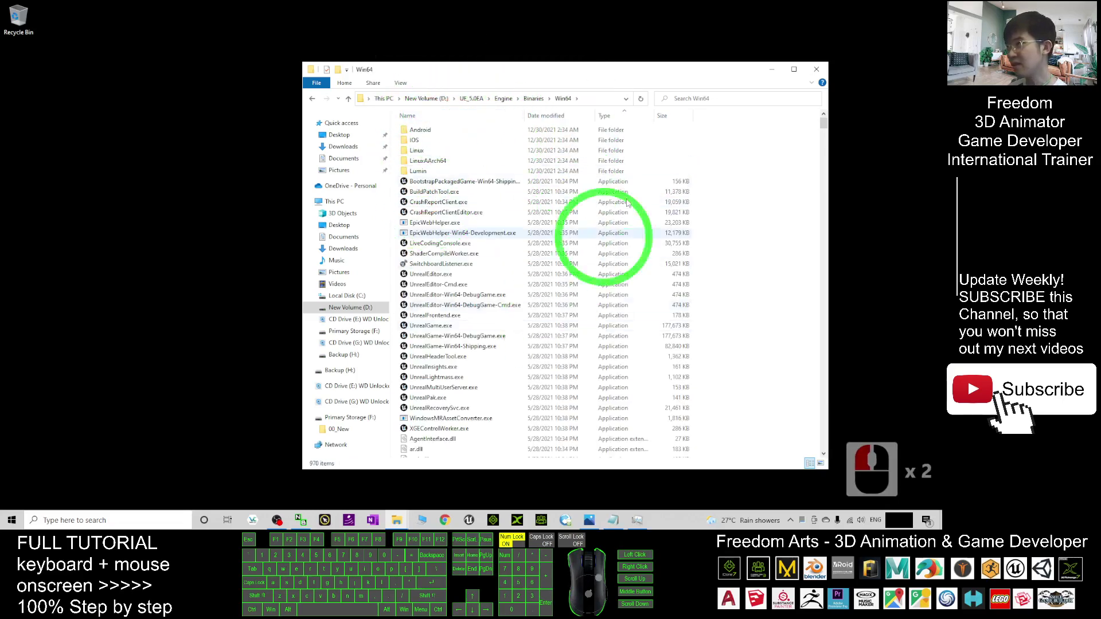
Sort the Win64 files by type and select UnrealEditor.exe.
scroll(631, 315, down, 5)
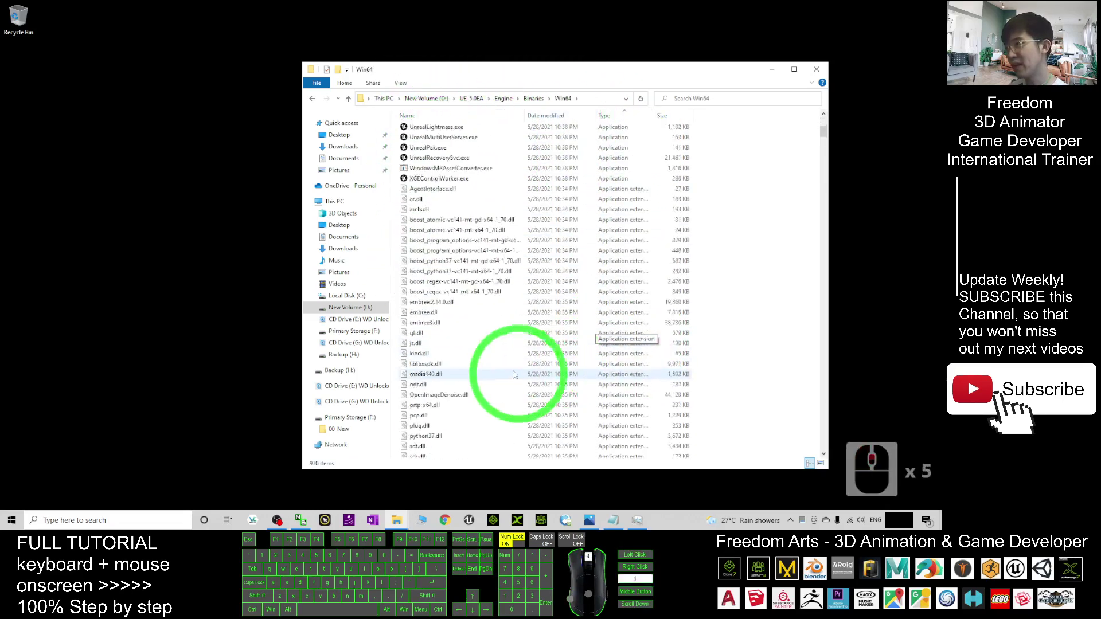
scroll(484, 229, up, 6)
click(608, 117)
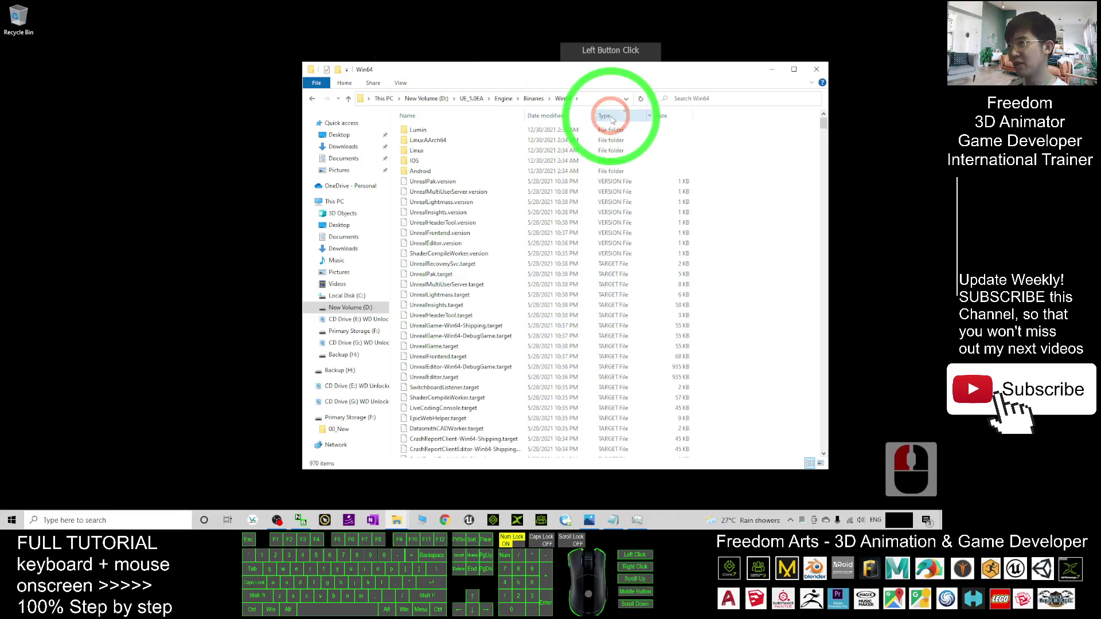
click(613, 117)
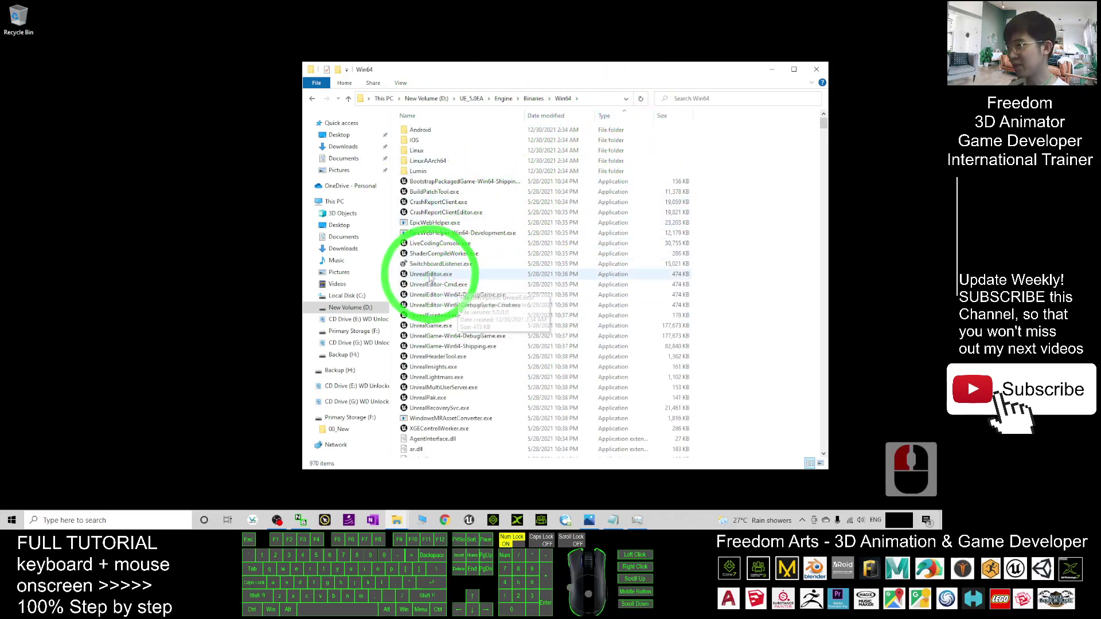
click(429, 277)
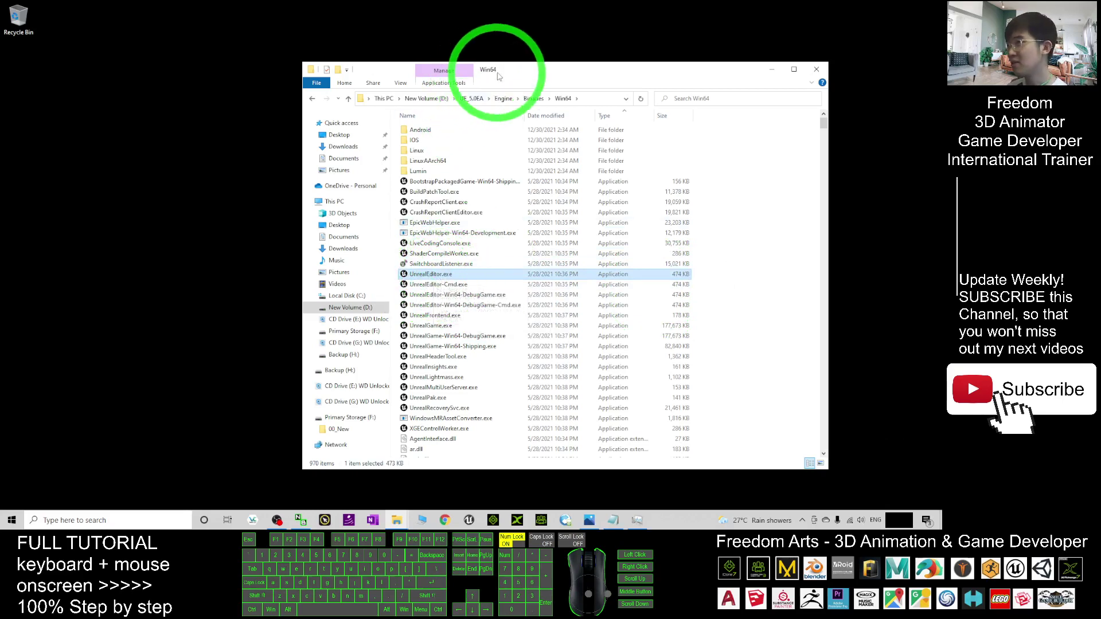
Clear the selection in Notes.txt and bring the Win64 window forward on the Home tab.
drag(492, 68, 521, 57)
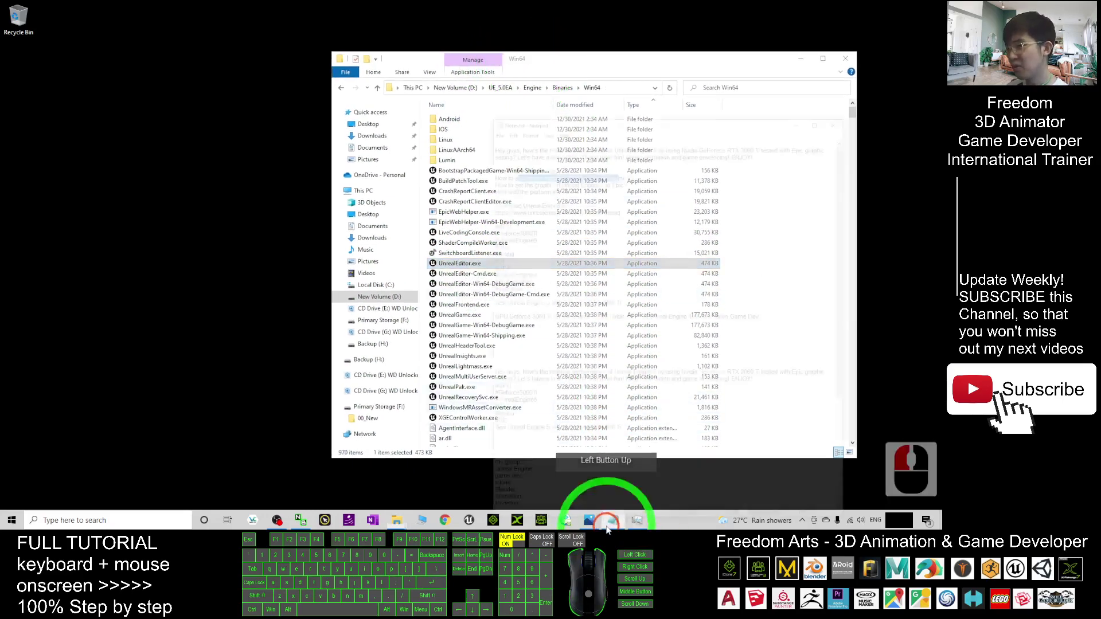
click(613, 520)
click(503, 90)
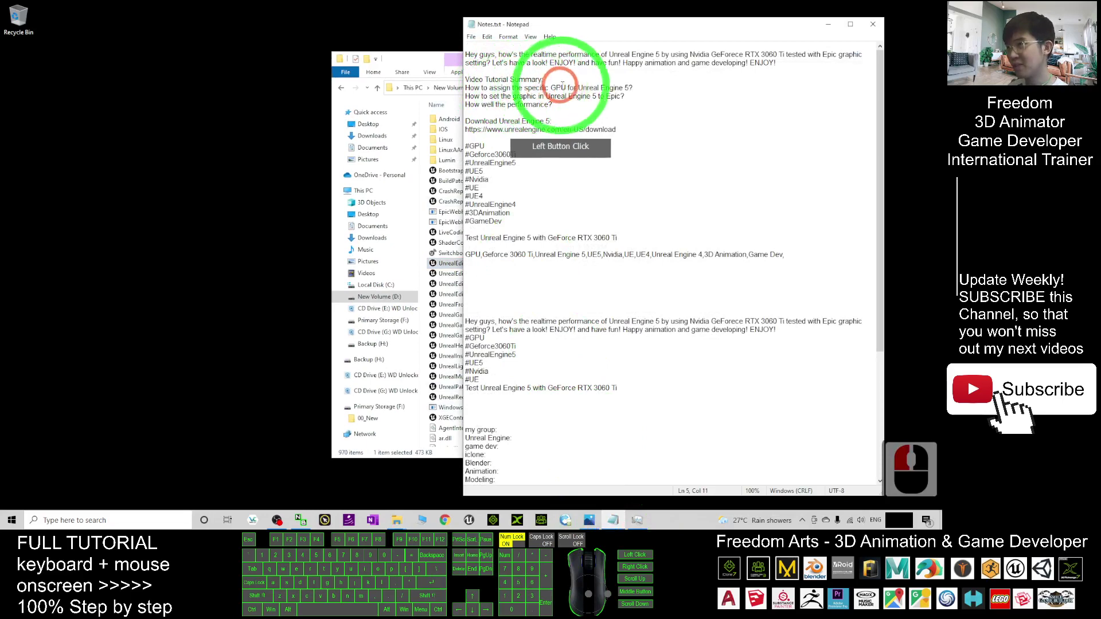
click(442, 60)
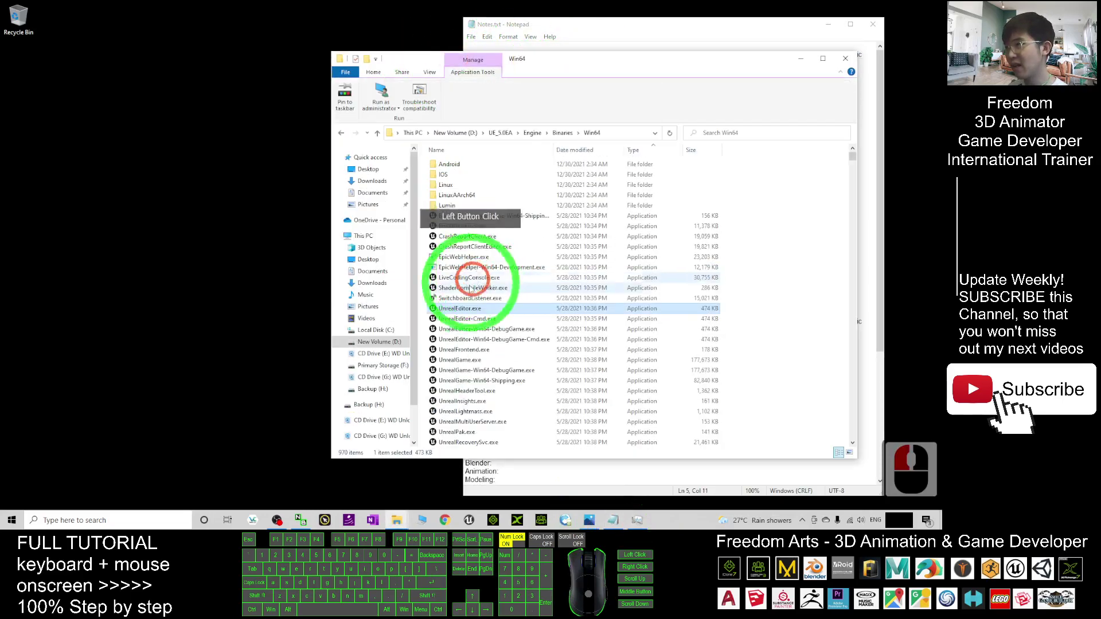
click(373, 71)
click(815, 61)
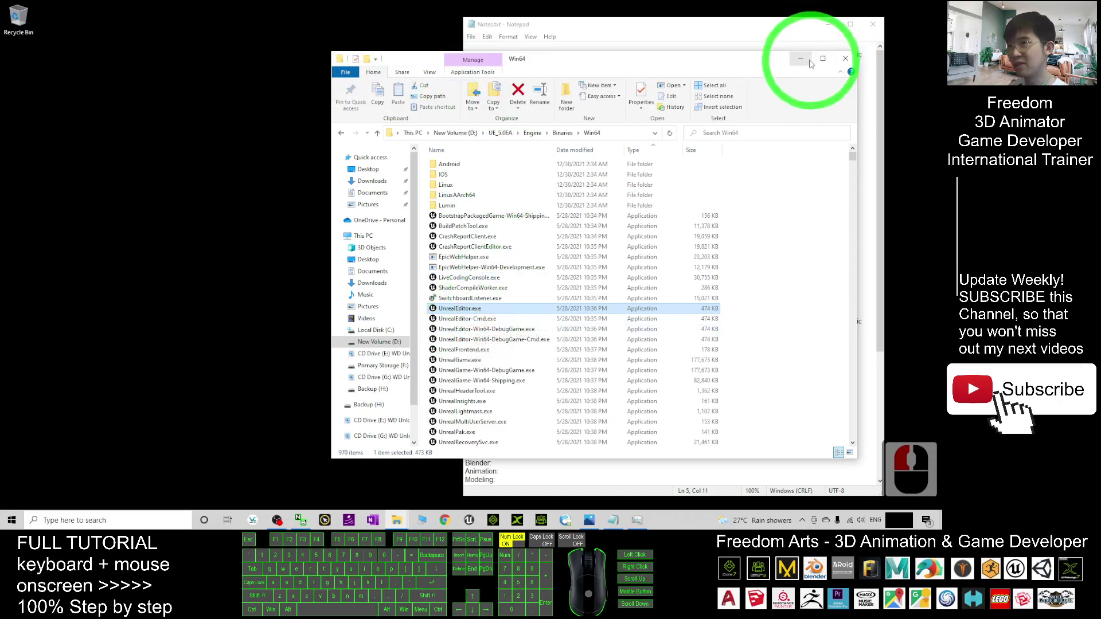
Search 'graphic', open Graphics settings and start browsing for an app.
click(114, 518)
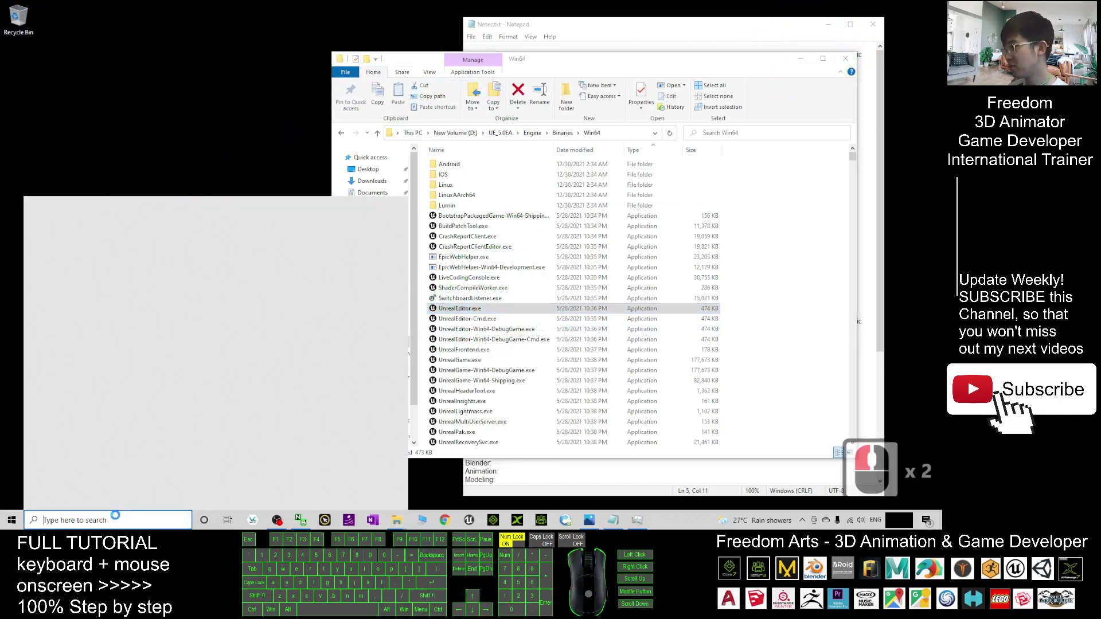
text(graphic)
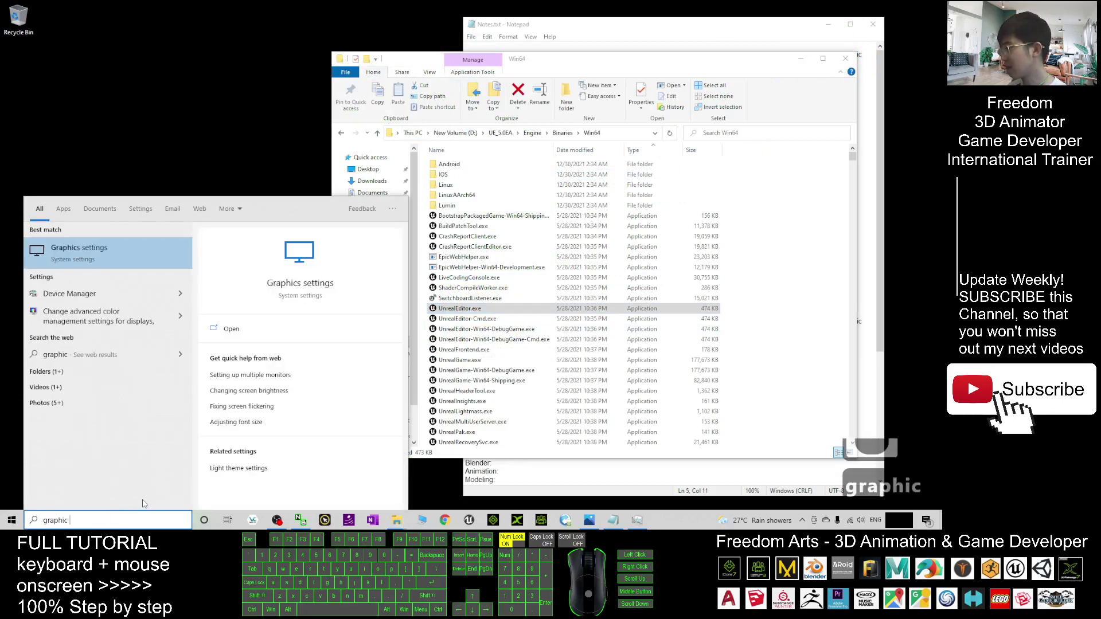
click(84, 262)
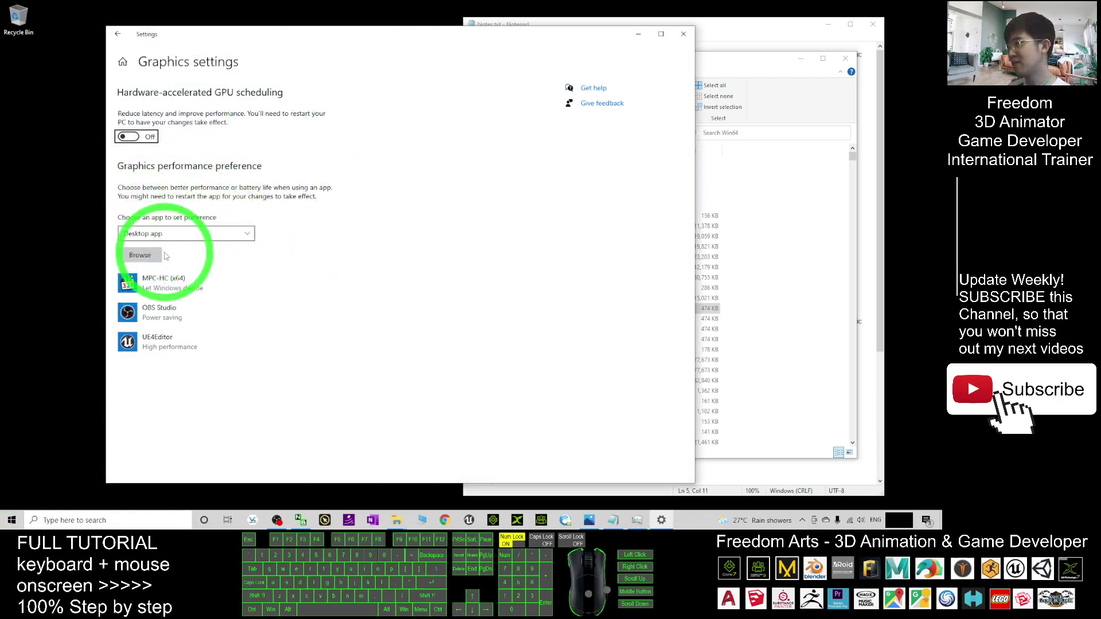
click(139, 255)
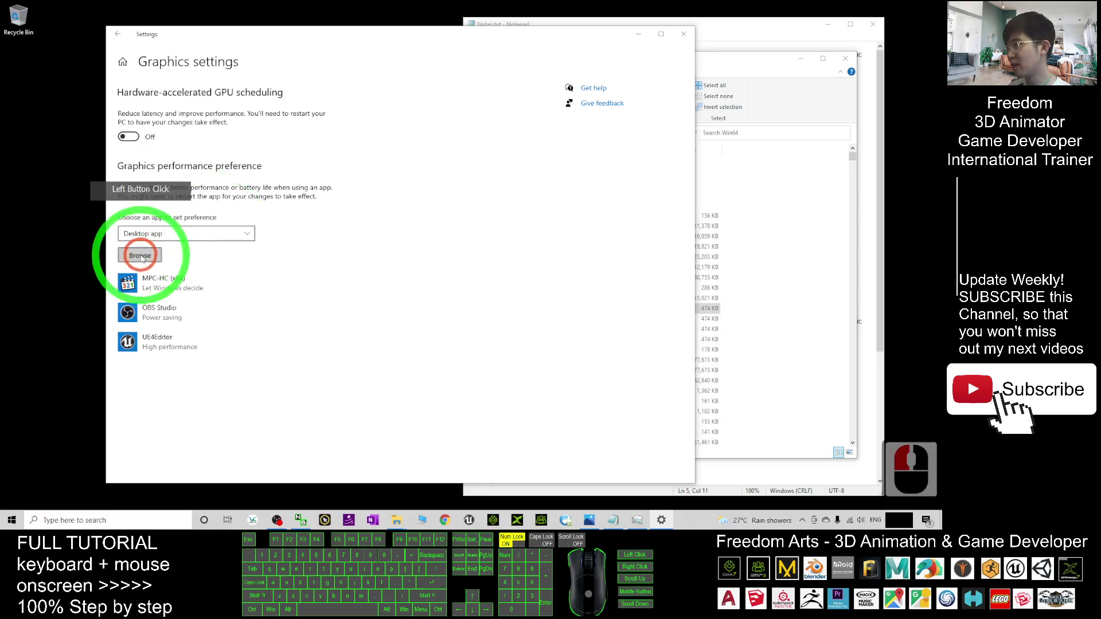
Copy the Win64 folder path from File Explorer's address bar.
click(734, 66)
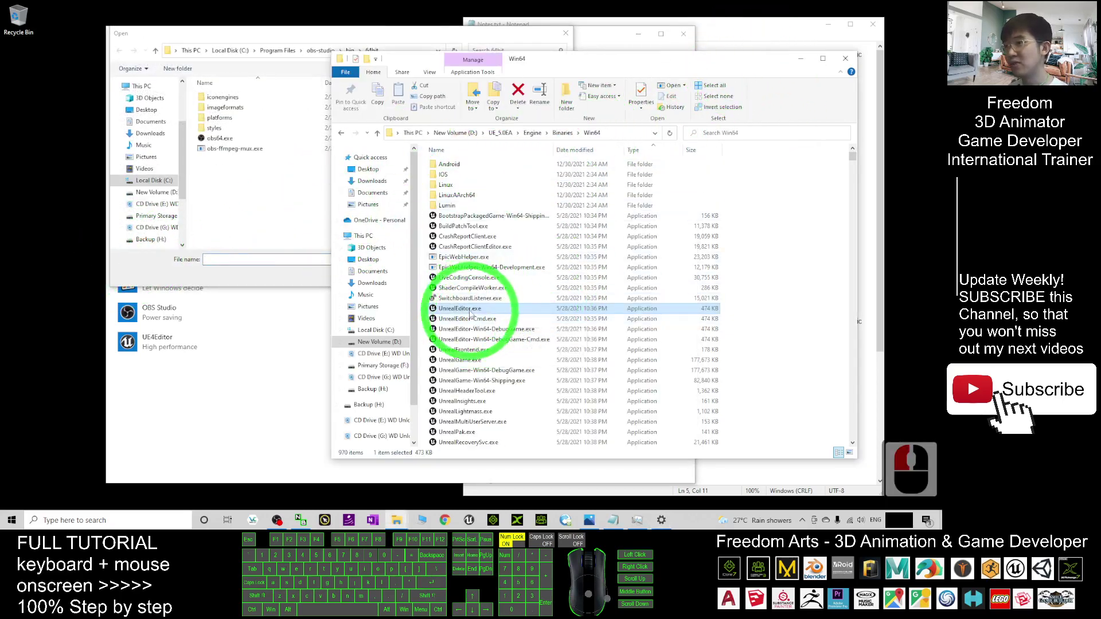
click(618, 134)
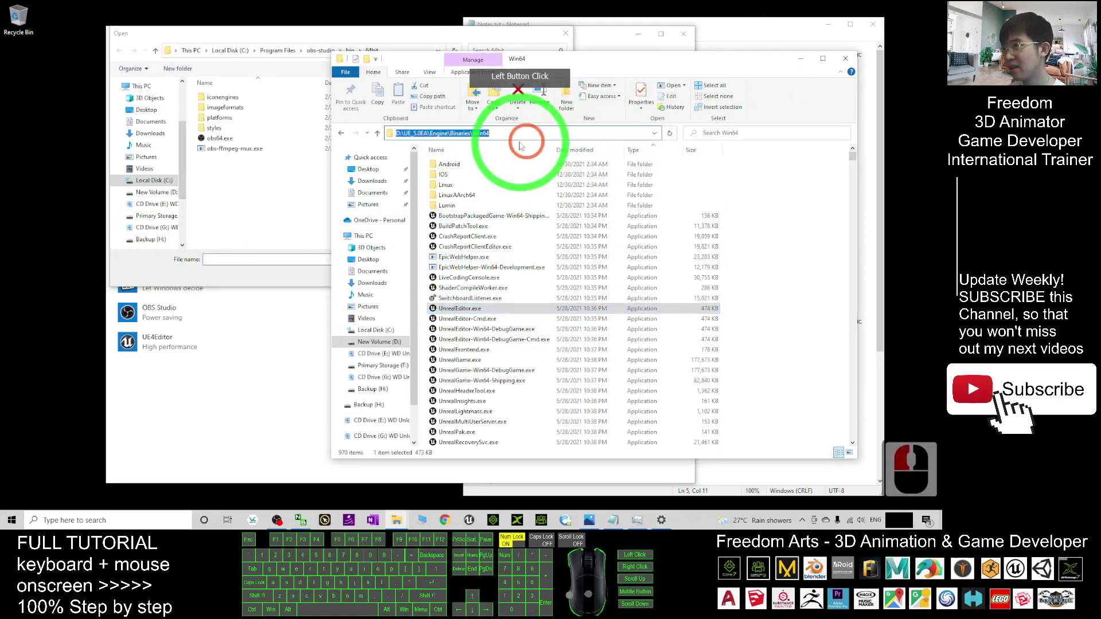
right_click(467, 135)
click(493, 166)
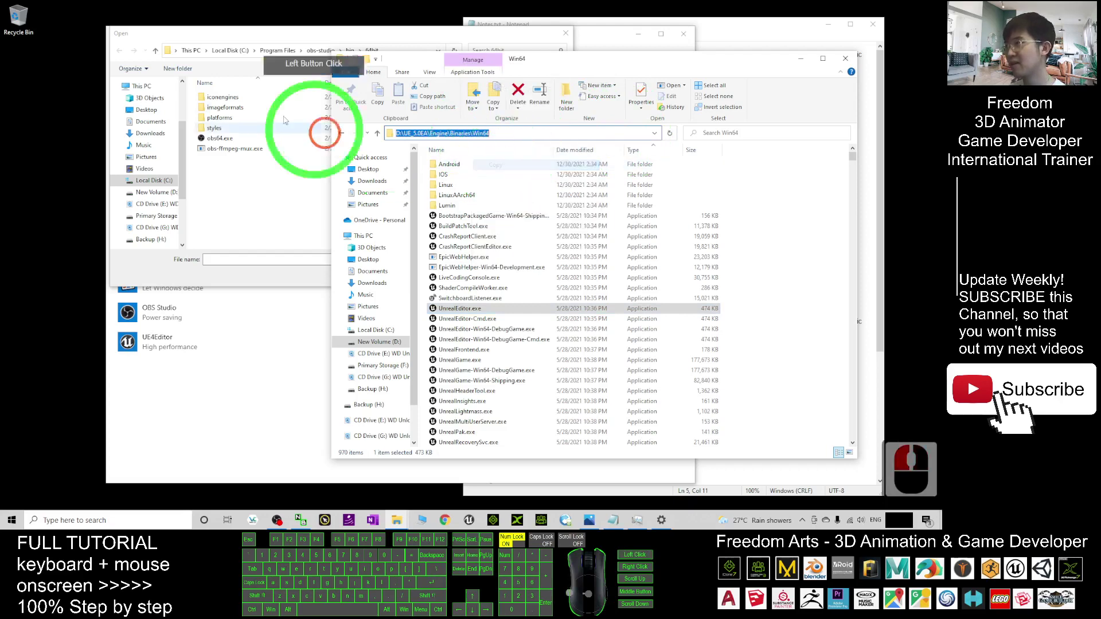
Paste the Win64 path into the Browse dialog and add UnrealEditor.exe.
click(318, 32)
click(401, 51)
right_click(391, 53)
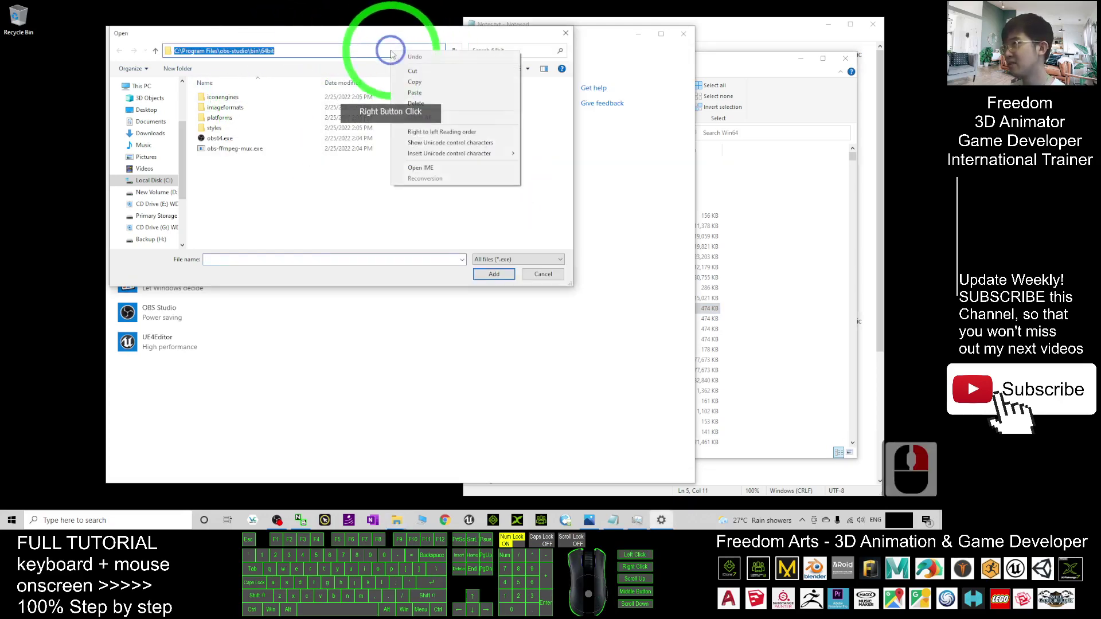
click(414, 93)
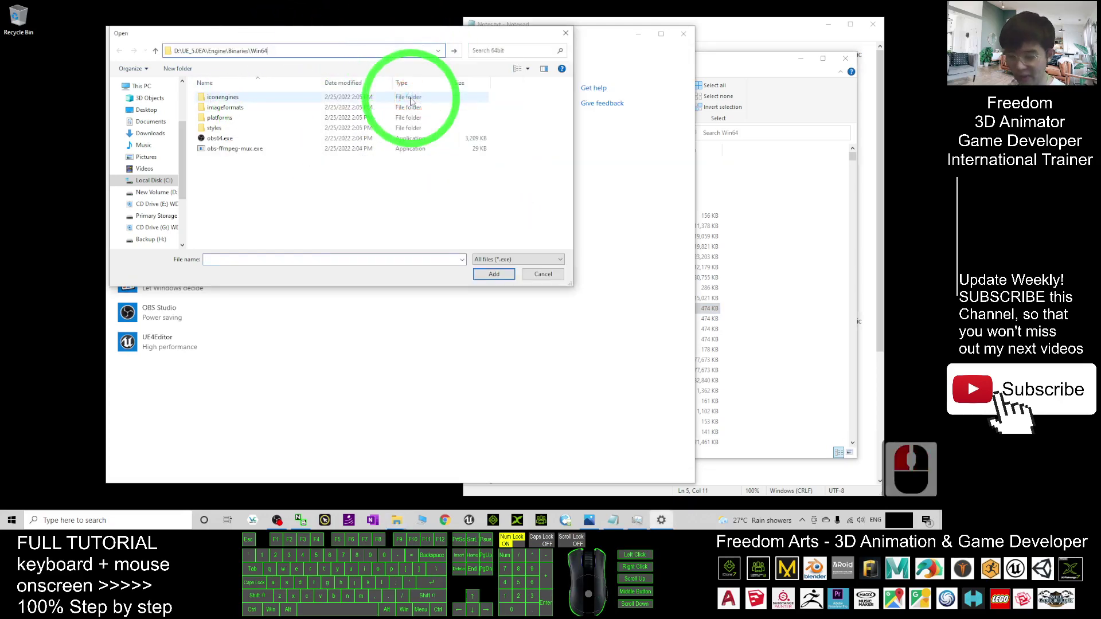
key(Return)
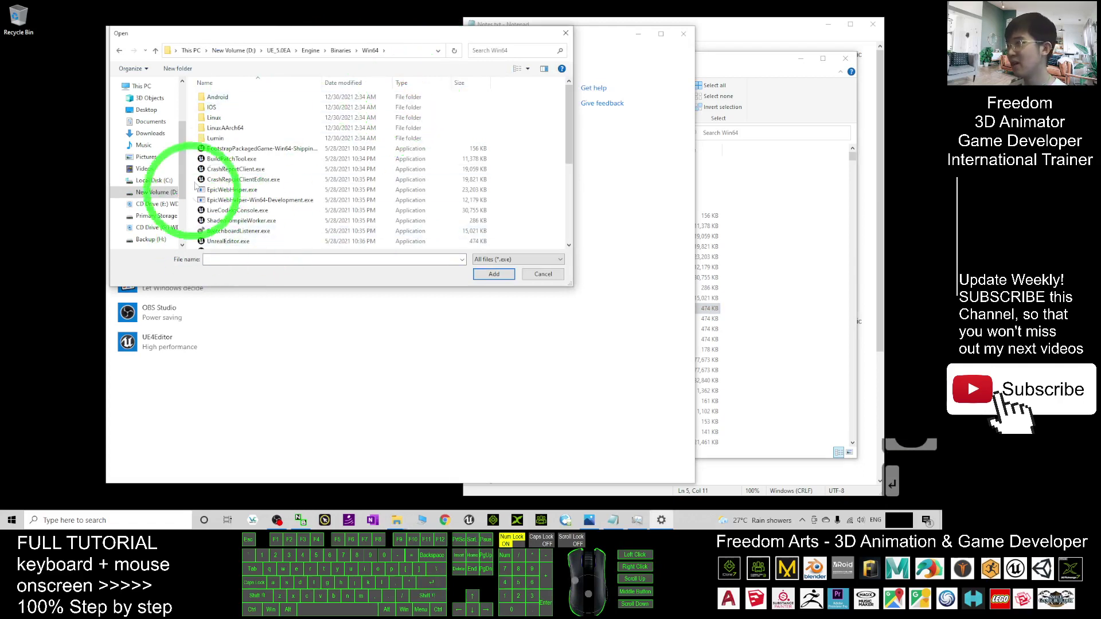
drag(570, 104, 570, 131)
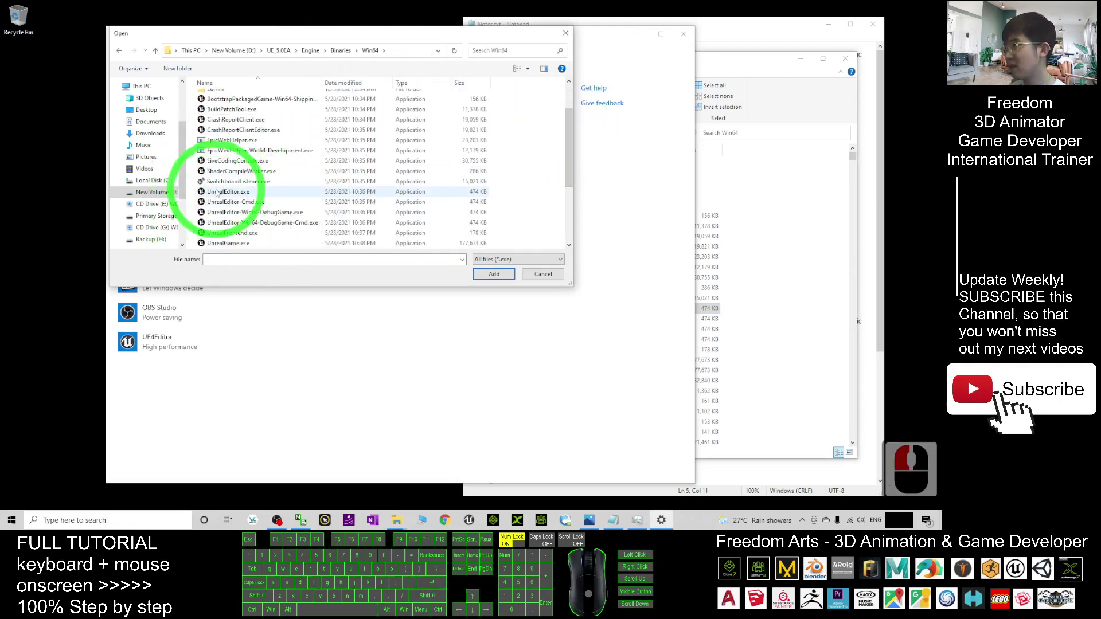
double_click(221, 193)
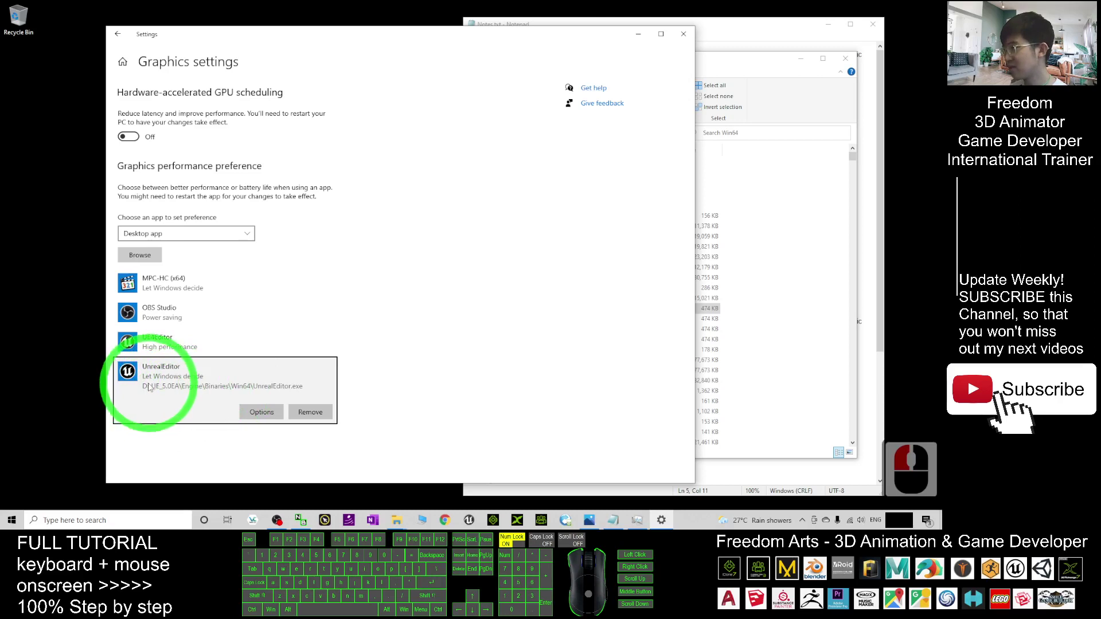
Give UnrealEditor the High performance preference (NVIDIA GeForce RTX 3060 Ti) and save it.
click(260, 413)
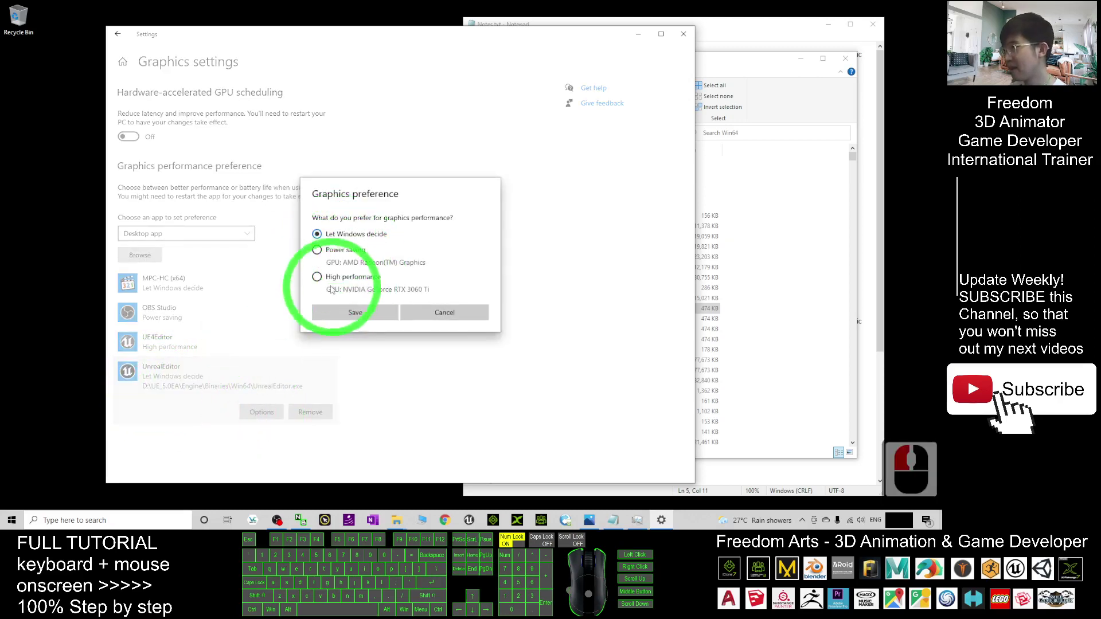
click(336, 282)
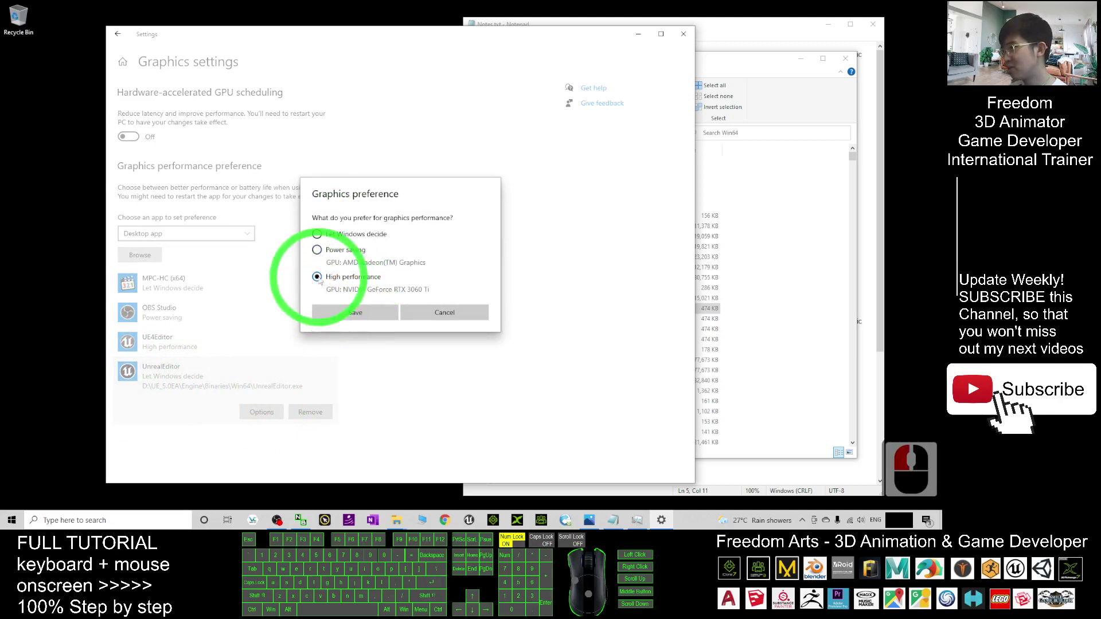
click(353, 285)
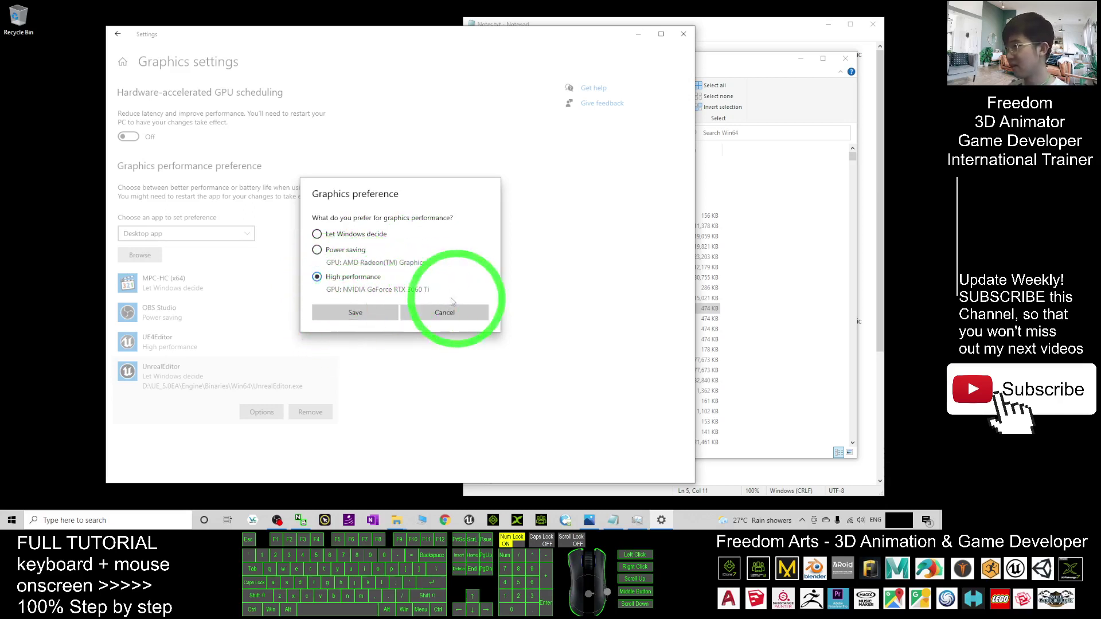
click(356, 314)
click(160, 376)
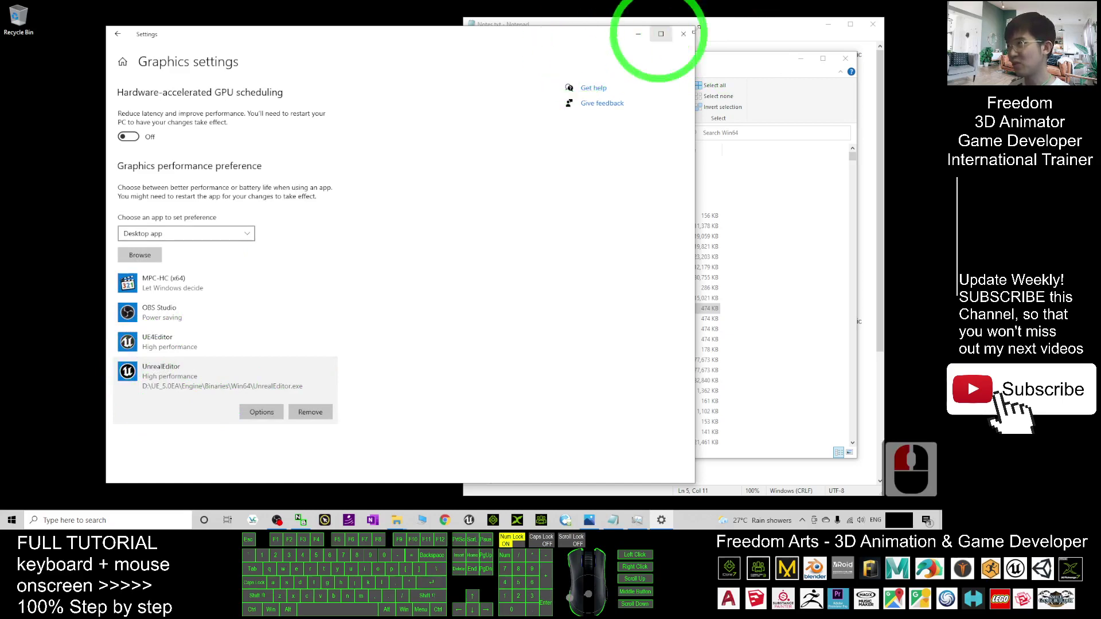
Close Windows Settings and reopen Task Manager from the taskbar menu.
click(683, 34)
click(458, 309)
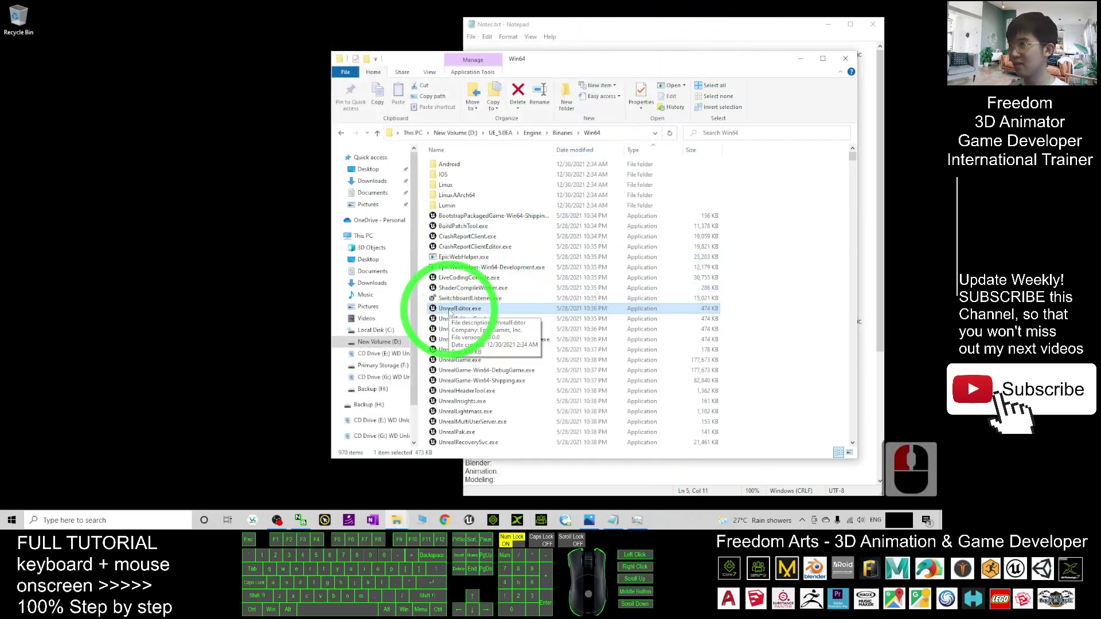
click(636, 520)
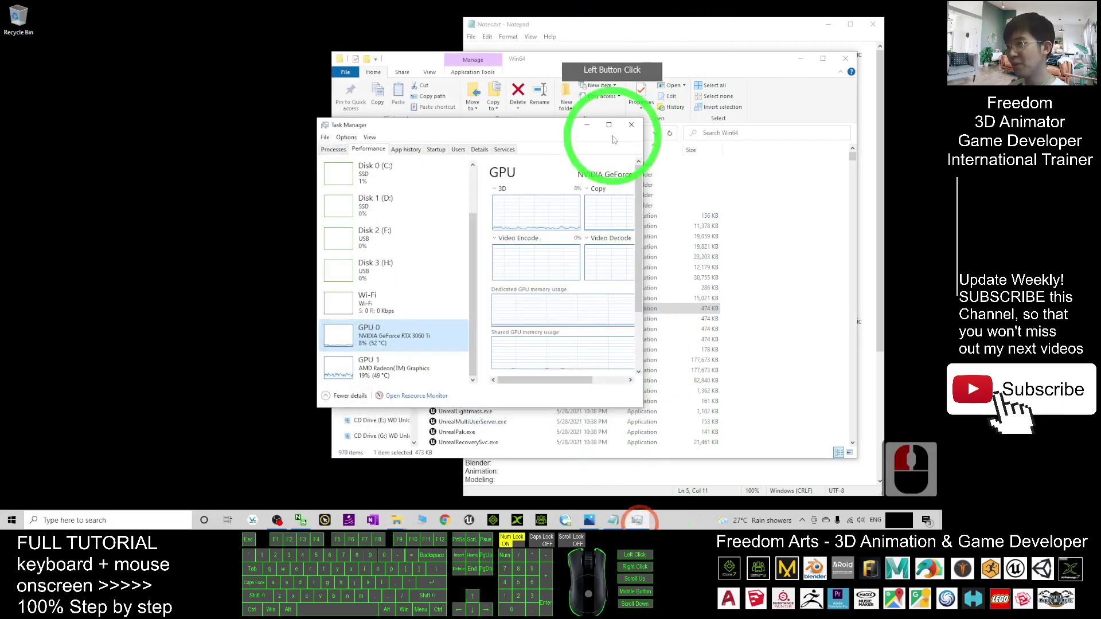
right_click(642, 519)
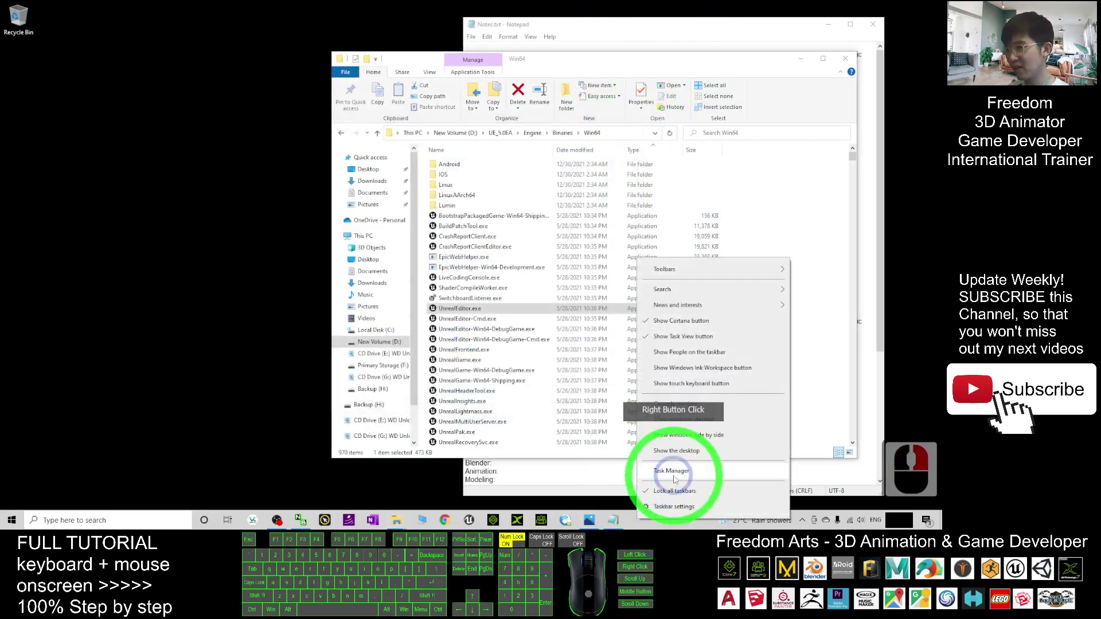
click(671, 471)
Check GPU 1, then GPU 0 RTX 3060 Ti graphs maximized, and minimize Task Manager.
click(370, 150)
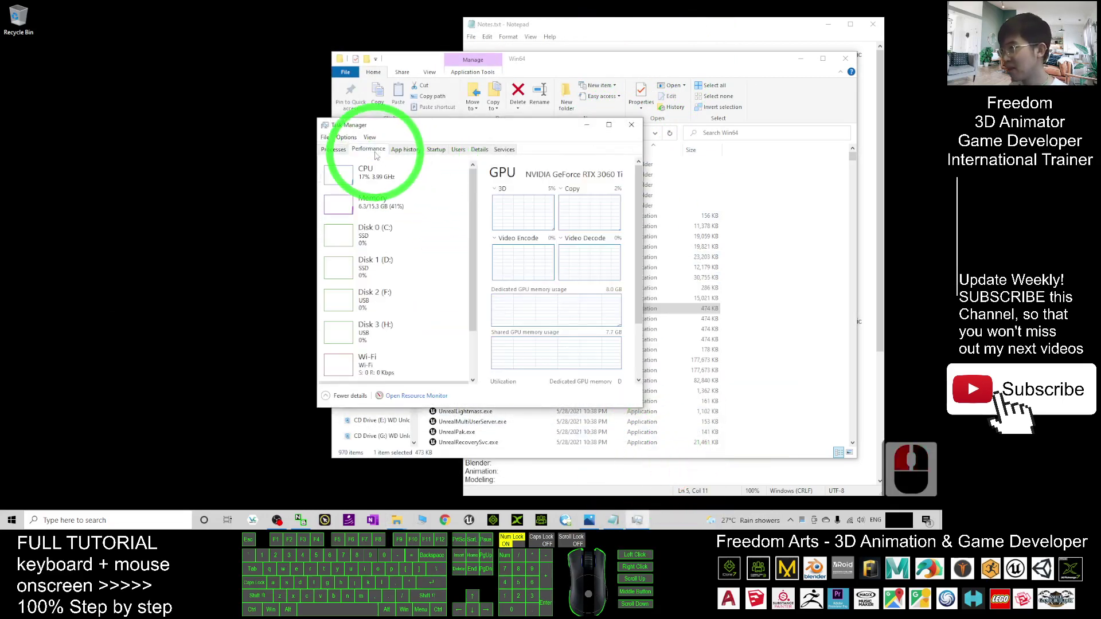
drag(472, 239, 472, 307)
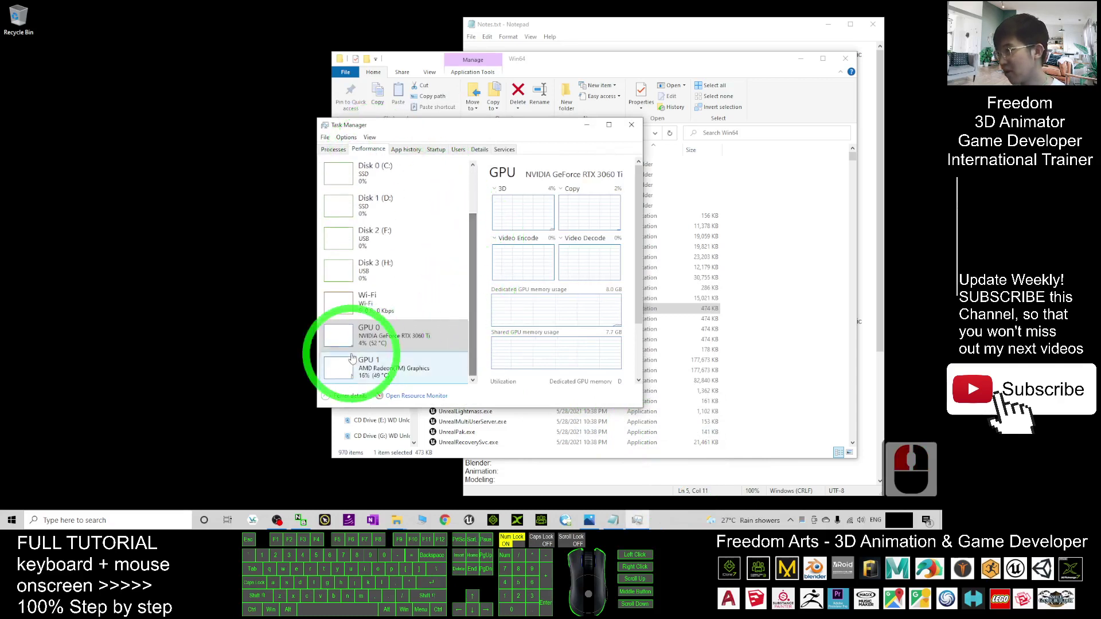
click(408, 376)
click(365, 331)
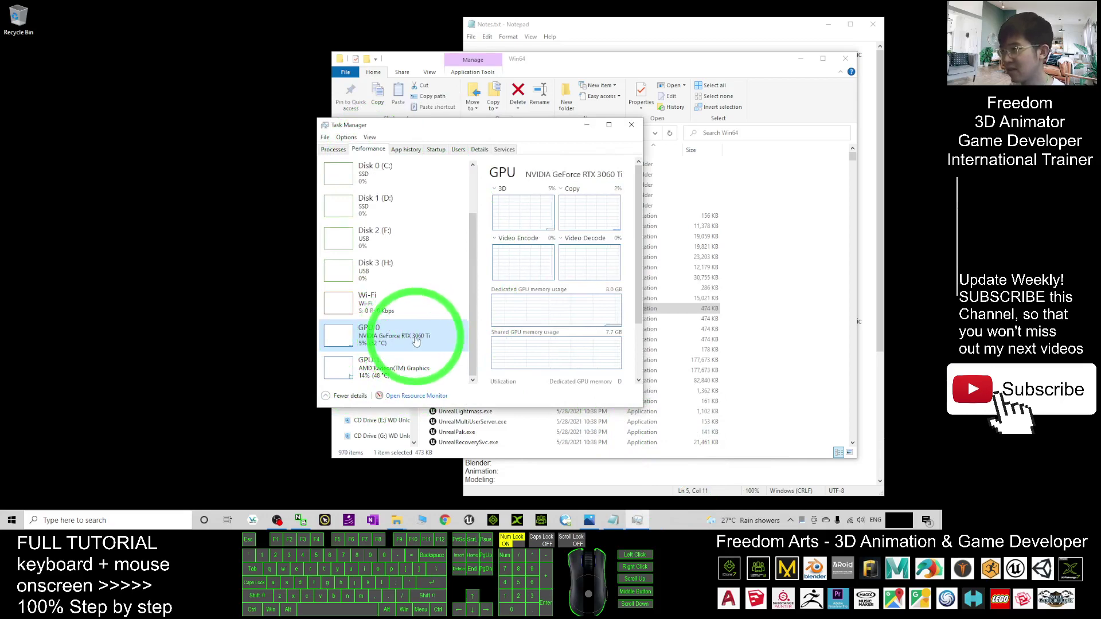
click(609, 125)
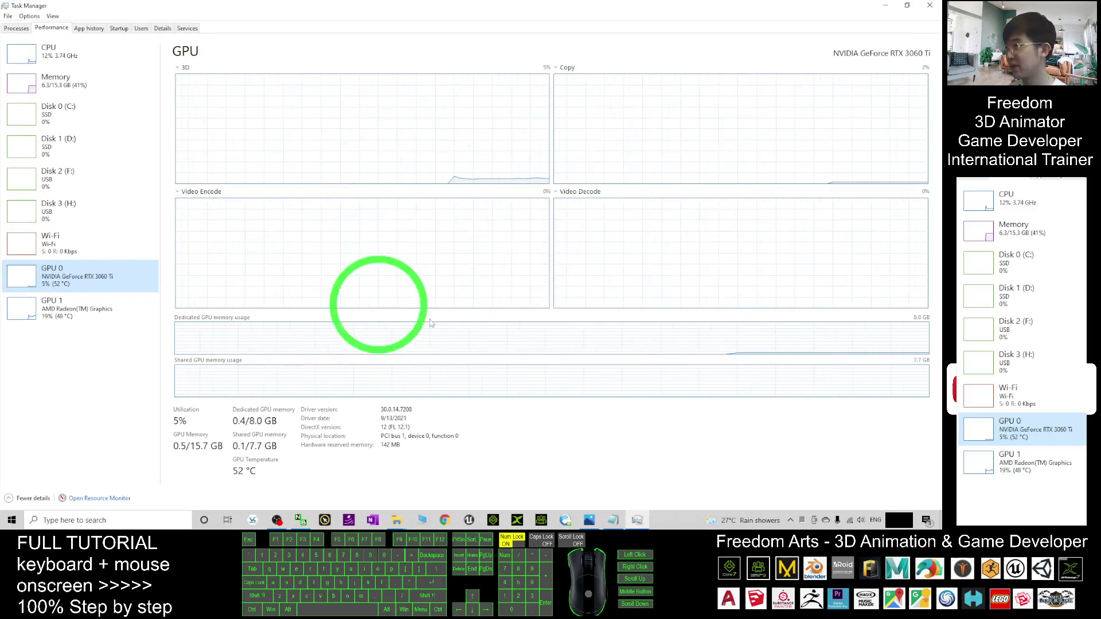
click(885, 8)
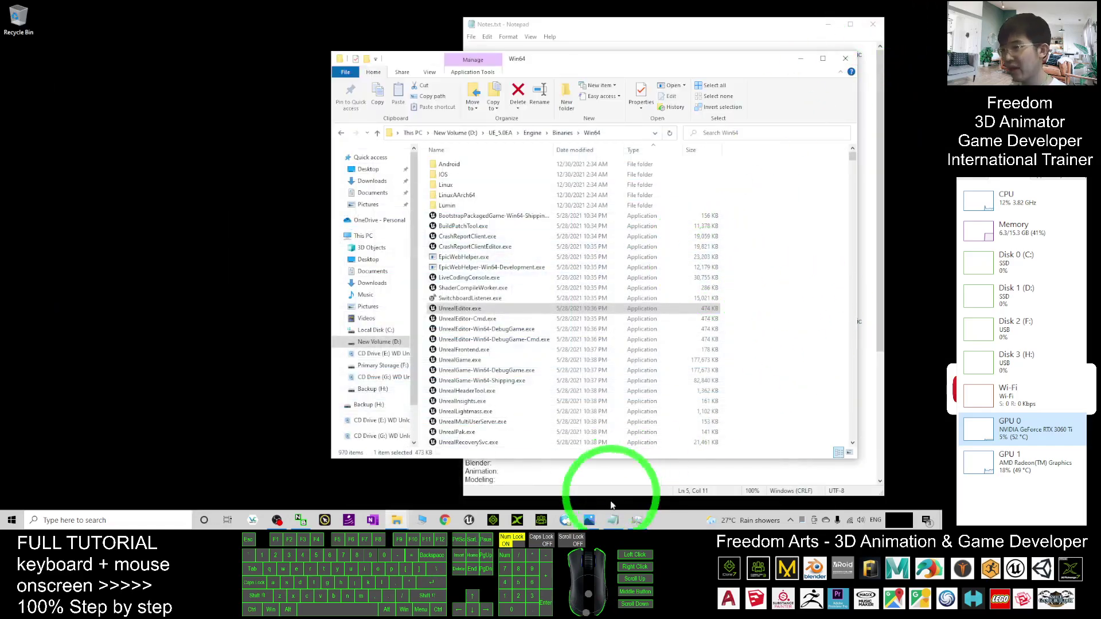
Launch UnrealEditor.exe from the Win64 folder and allow it through Windows Defender Firewall.
click(640, 522)
click(395, 520)
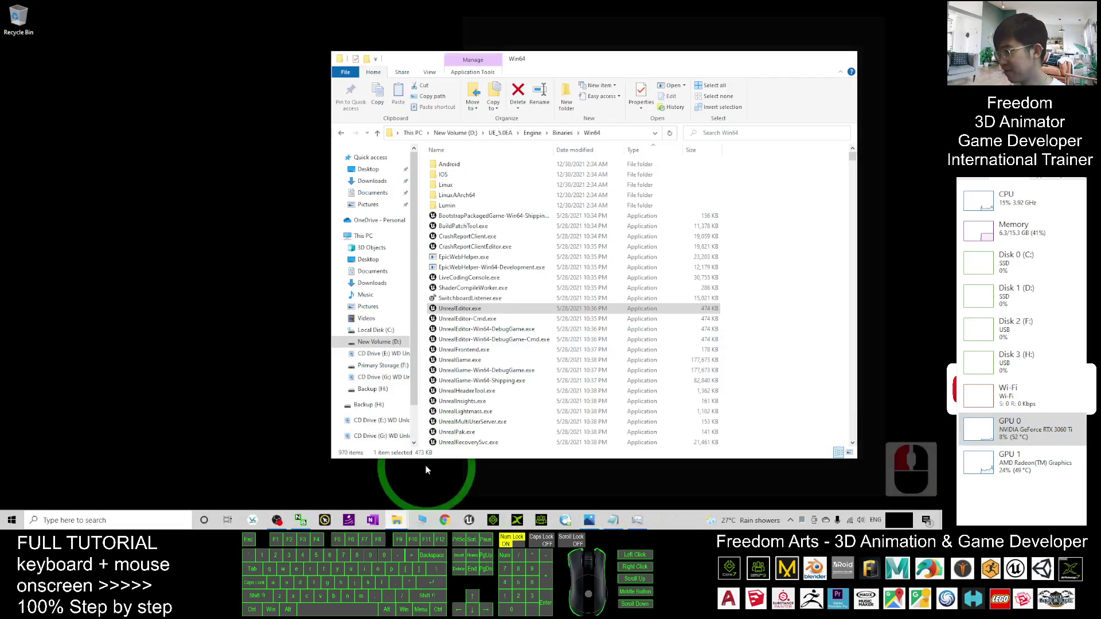
click(424, 476)
click(452, 309)
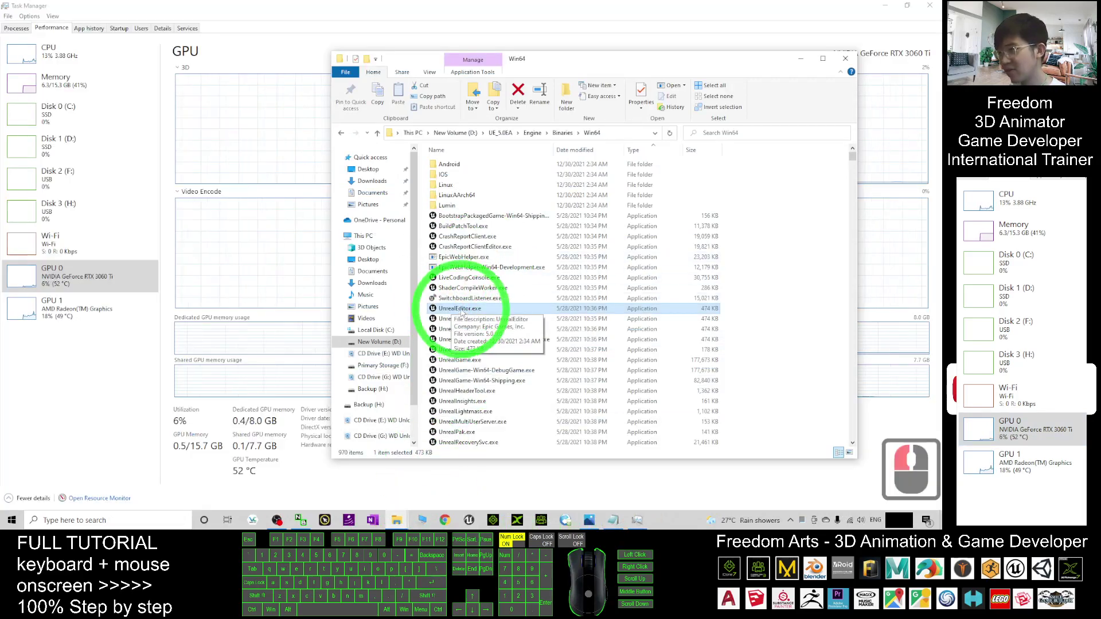
double_click(462, 312)
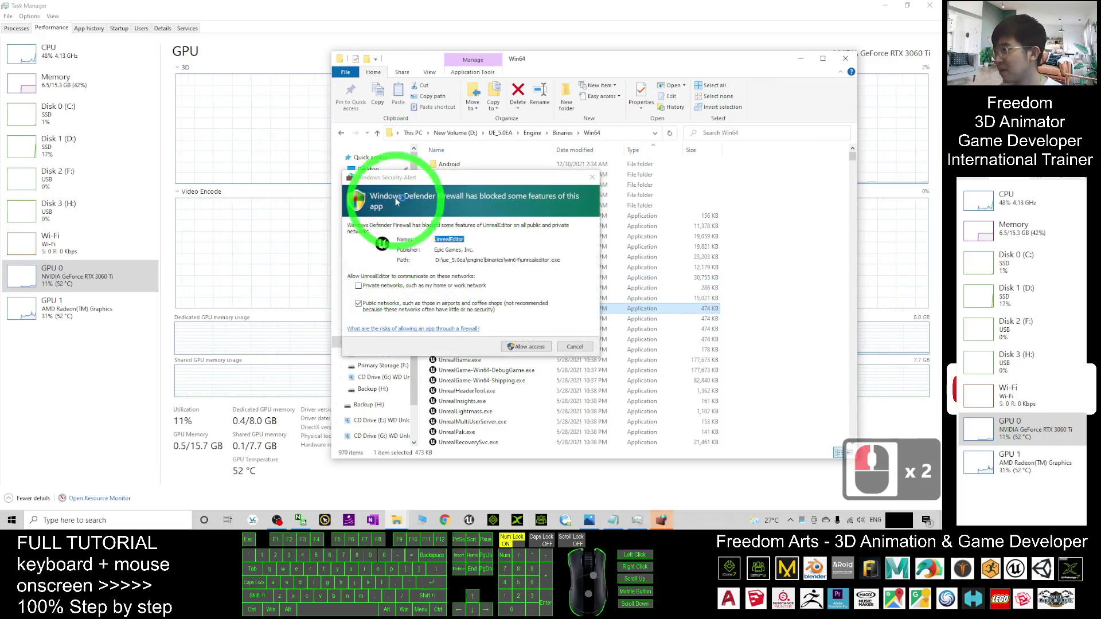
click(524, 346)
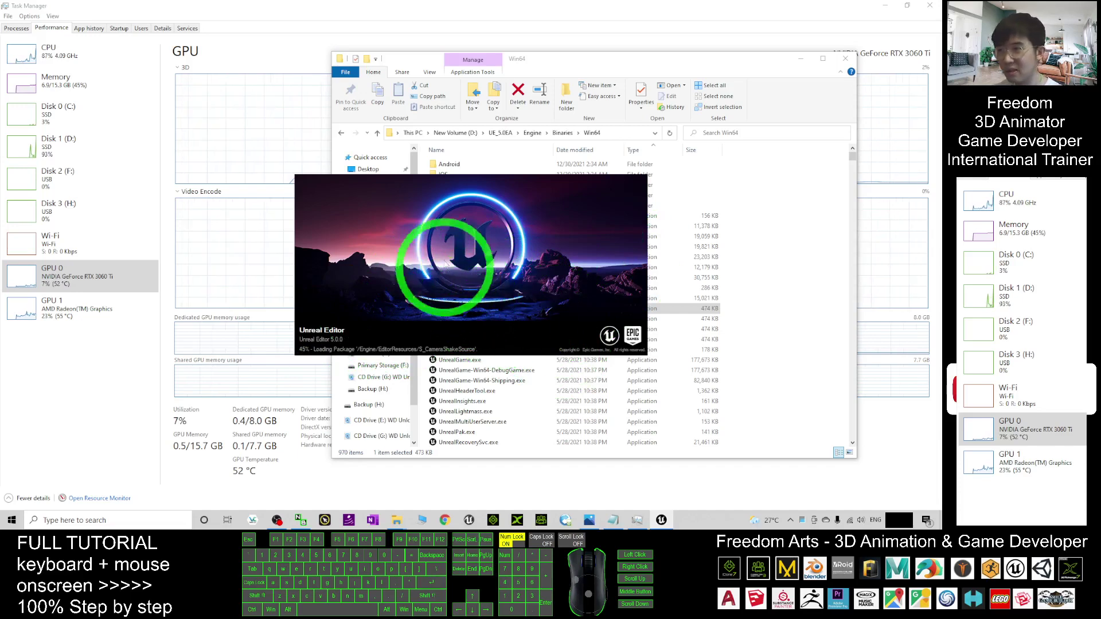
Switch Task Manager's CPU graph to show Logical processors.
click(148, 57)
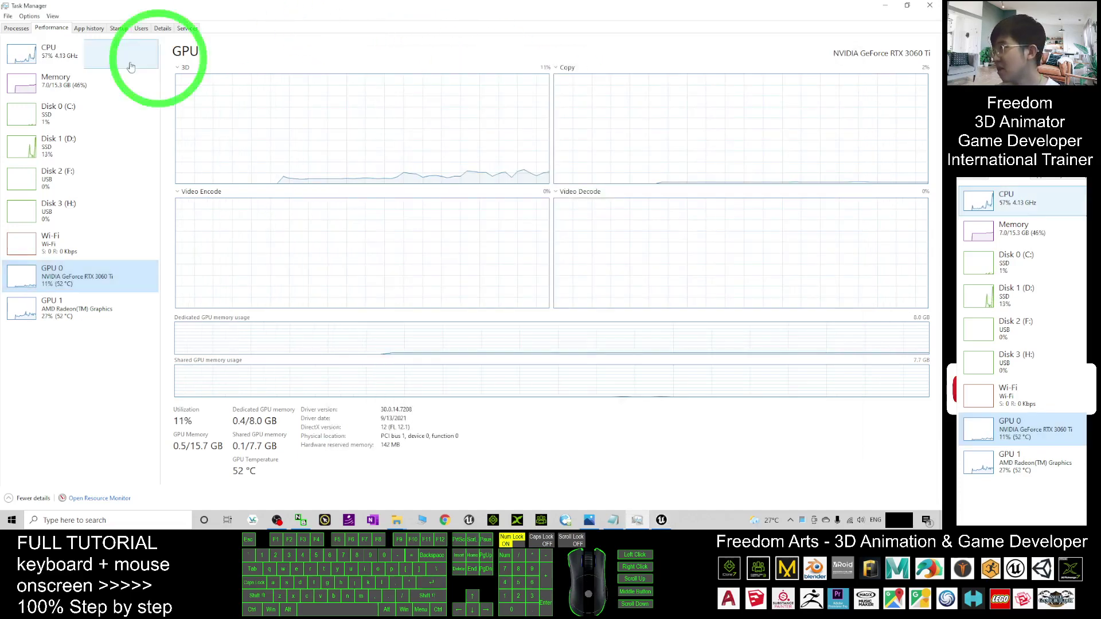
click(52, 63)
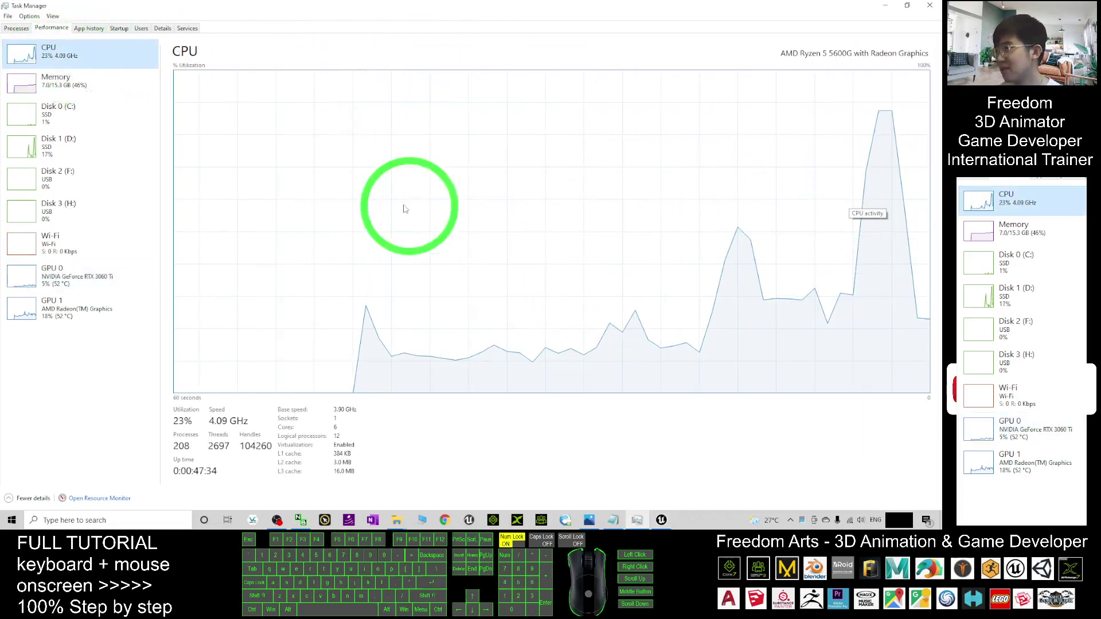
right_click(397, 204)
mouse_move(428, 206)
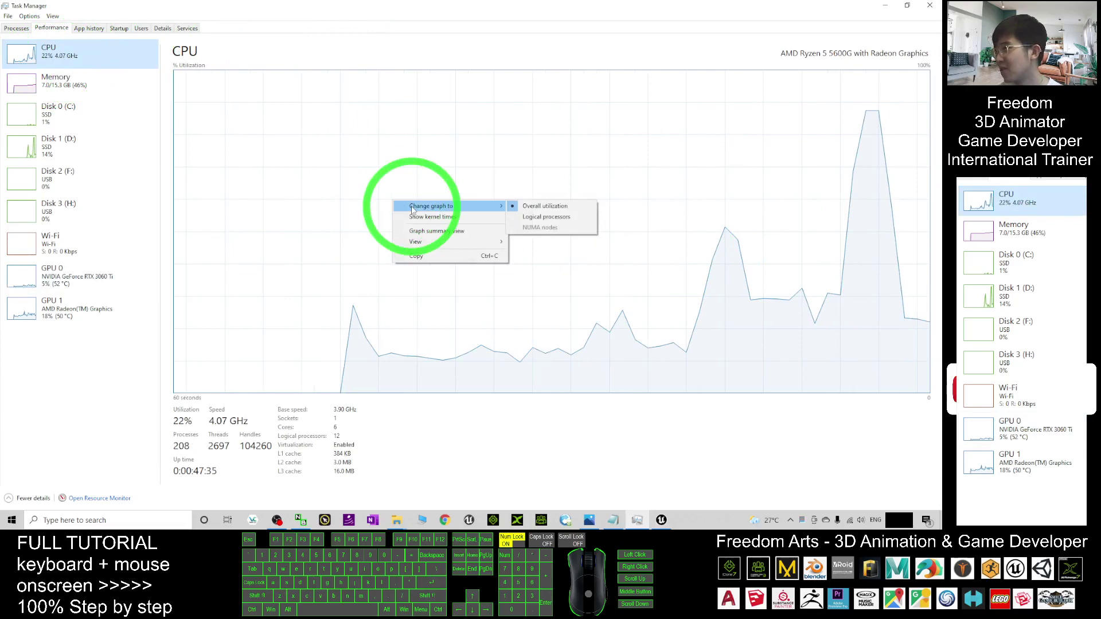
click(545, 217)
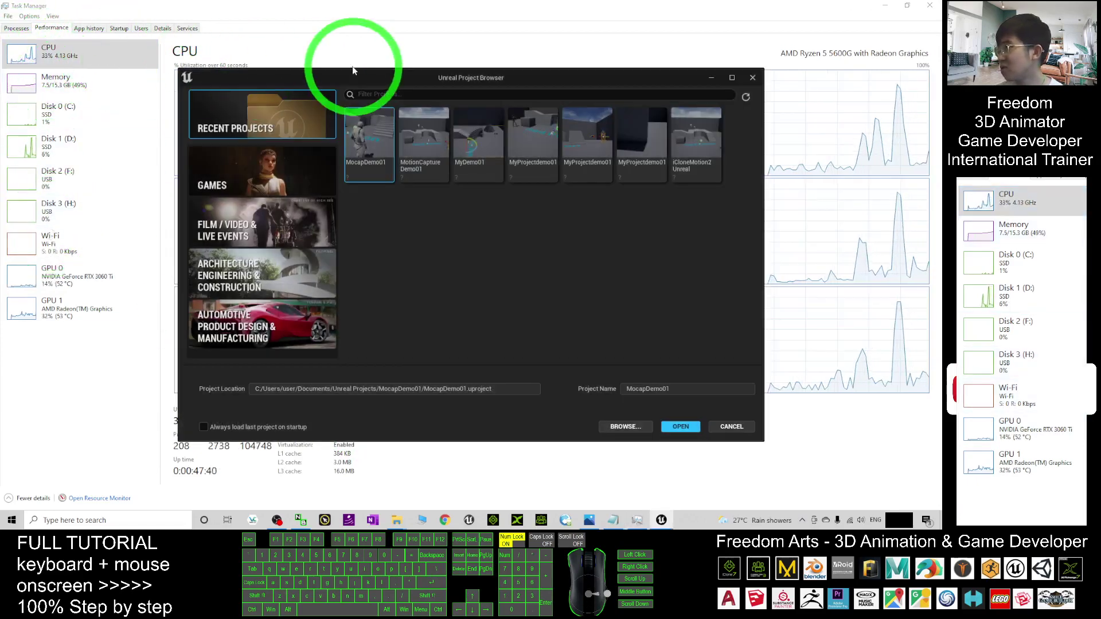
click(721, 296)
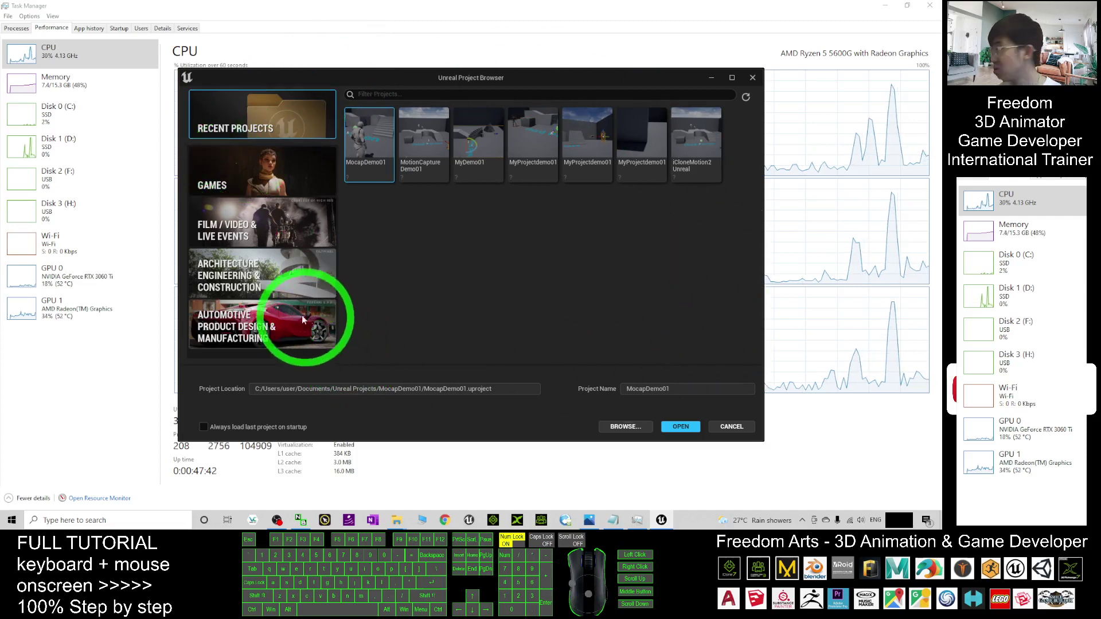
Compare GPU 1 and GPU 0, end on the RTX 3060 Ti, and restore the Project Browser.
click(69, 307)
click(52, 281)
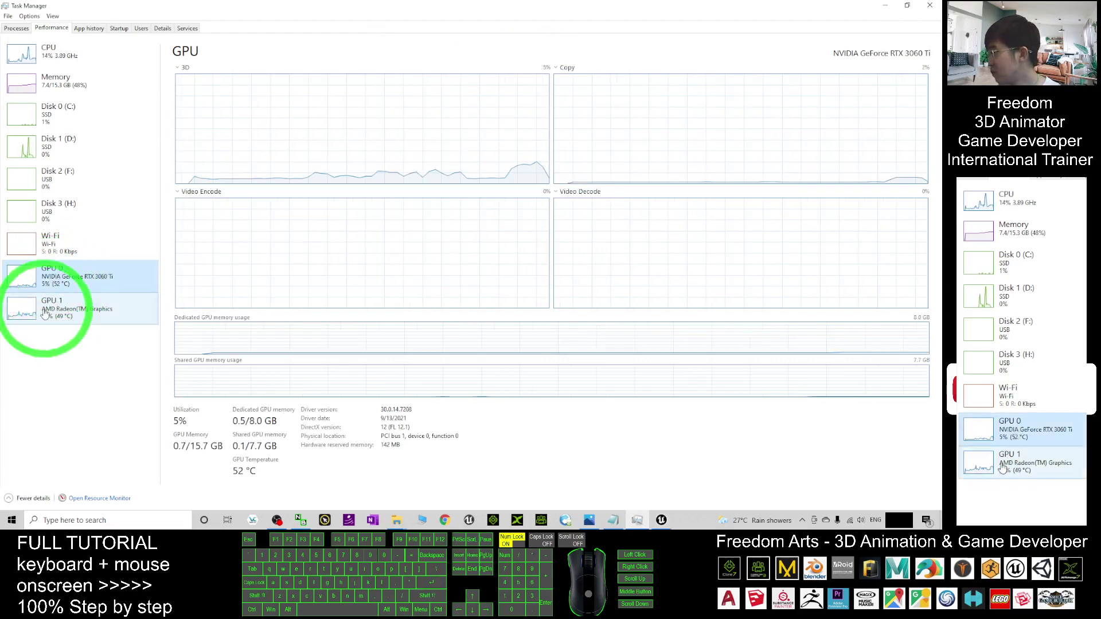
click(100, 301)
click(118, 279)
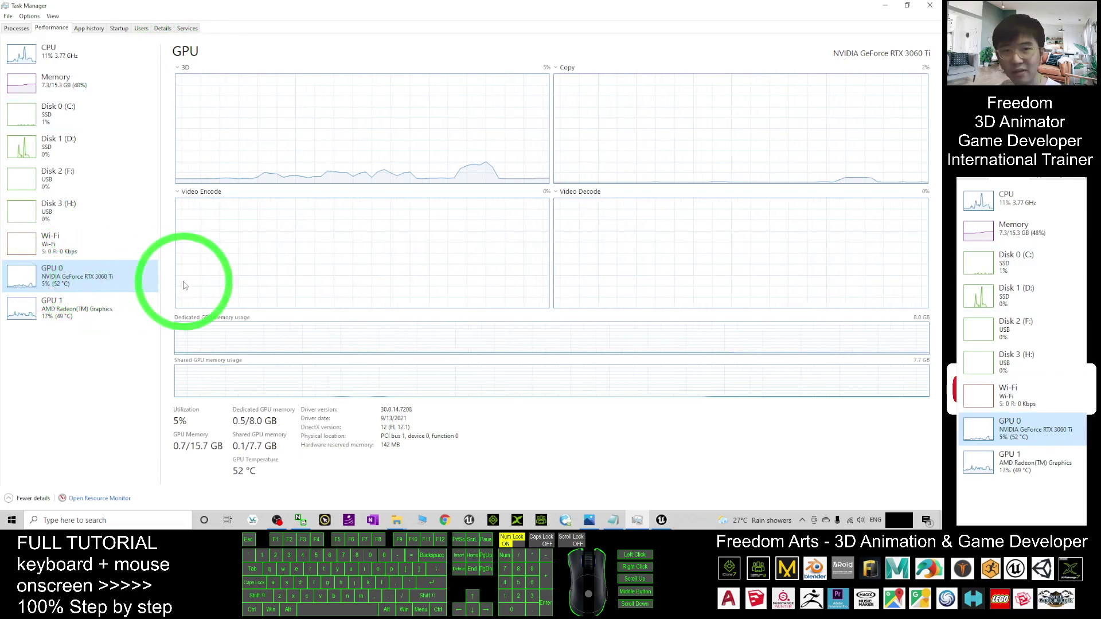
click(661, 522)
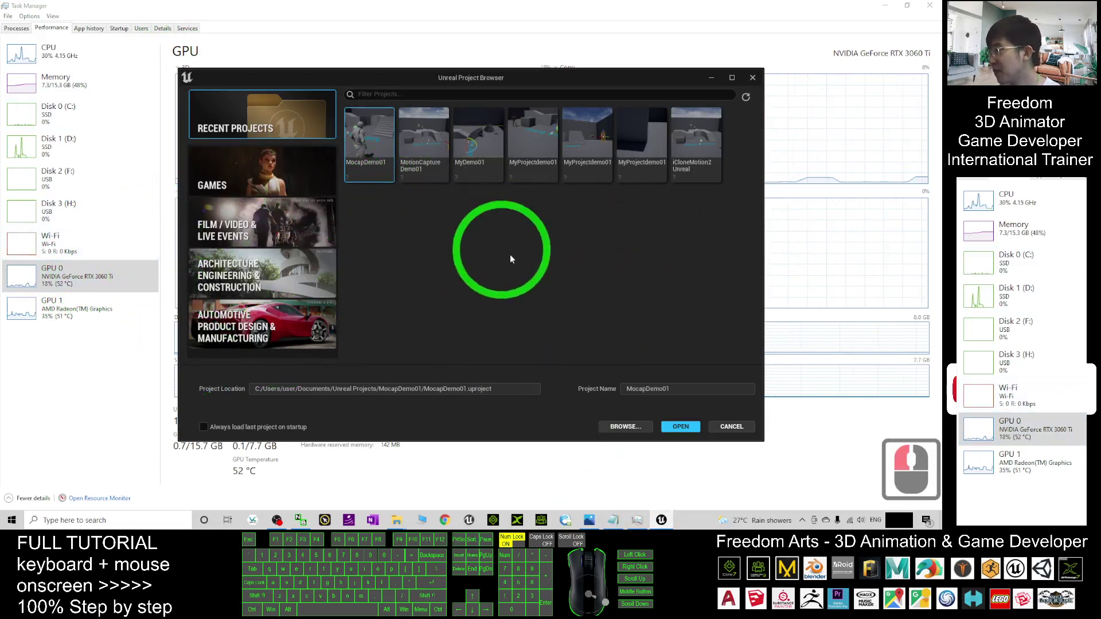
Create a Games > Third Person project named RTX3060TiTest.
click(272, 177)
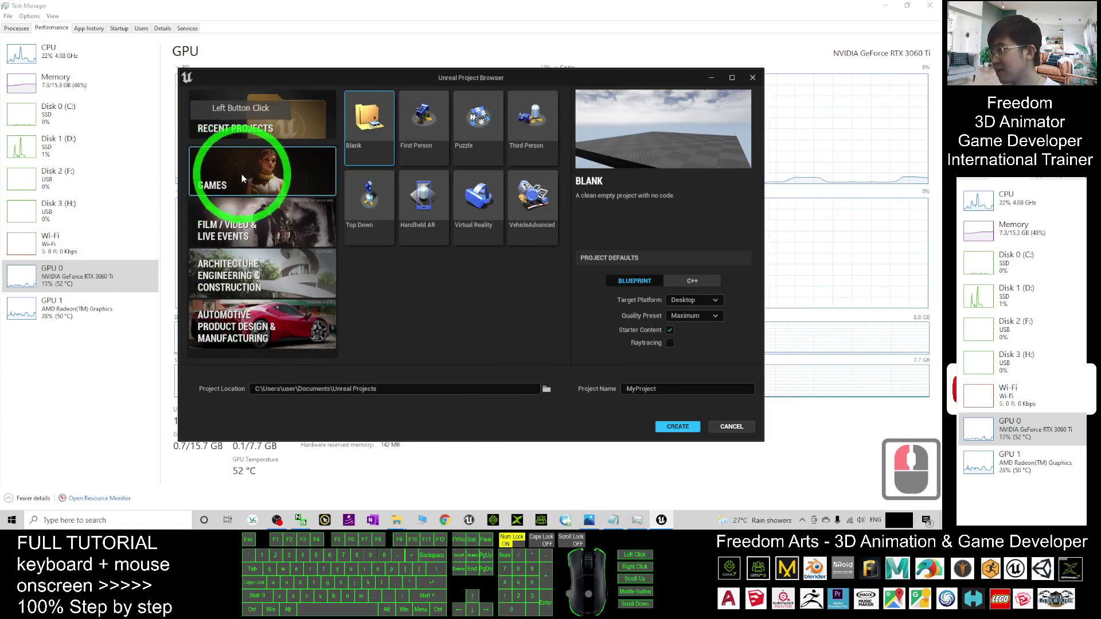
click(525, 123)
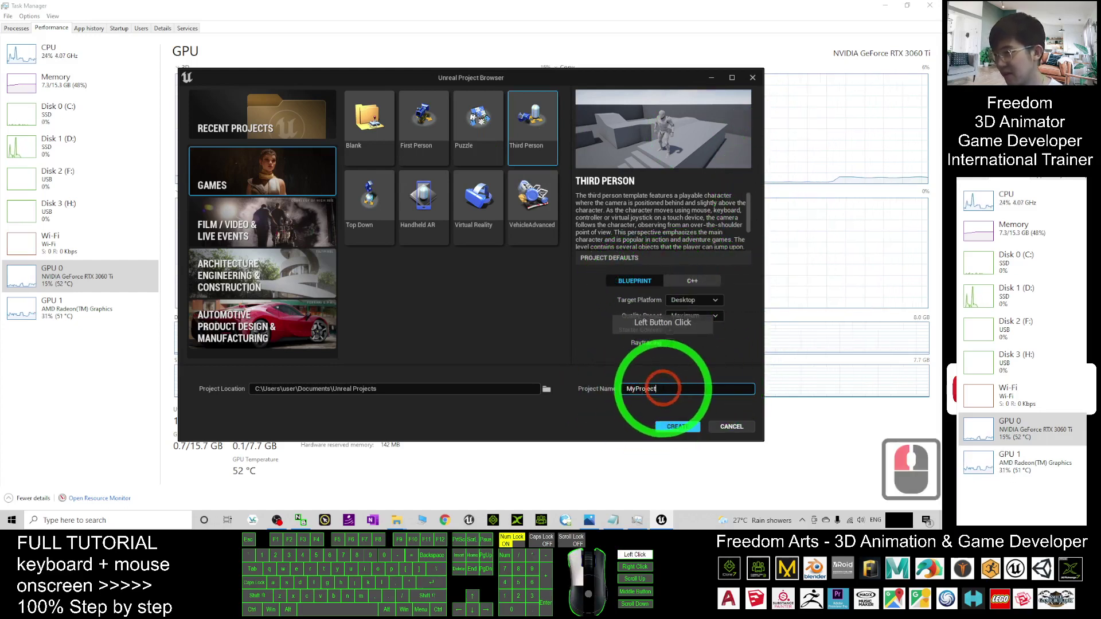
double_click(653, 389)
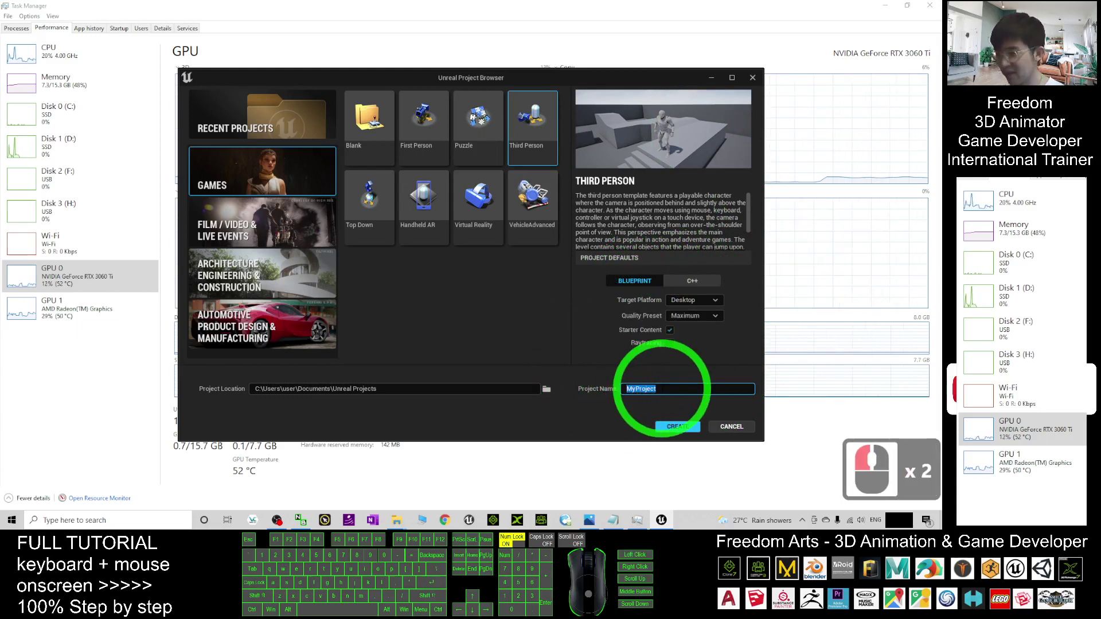
key(BackSpace)
key(BackSpace)
key(BackSpace)
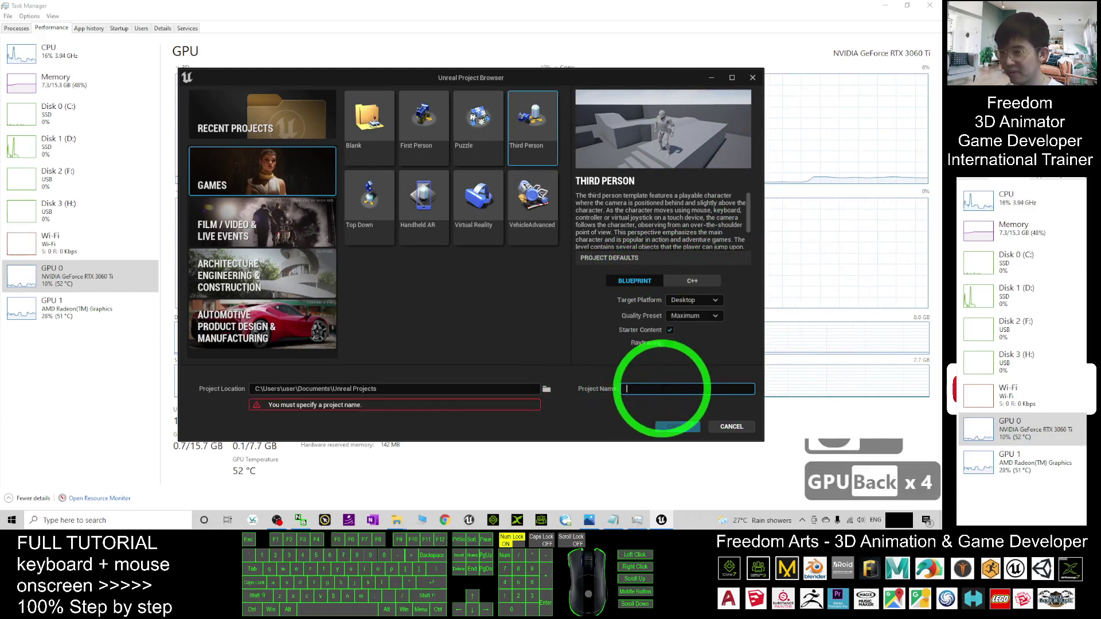
text(RTX3060TiTest)
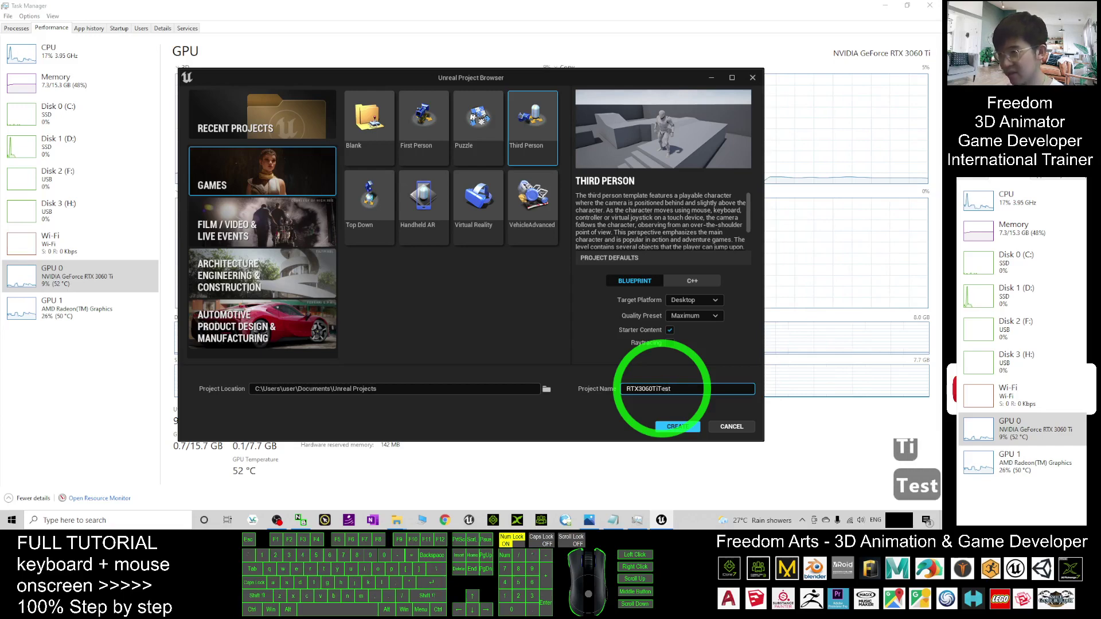
click(682, 428)
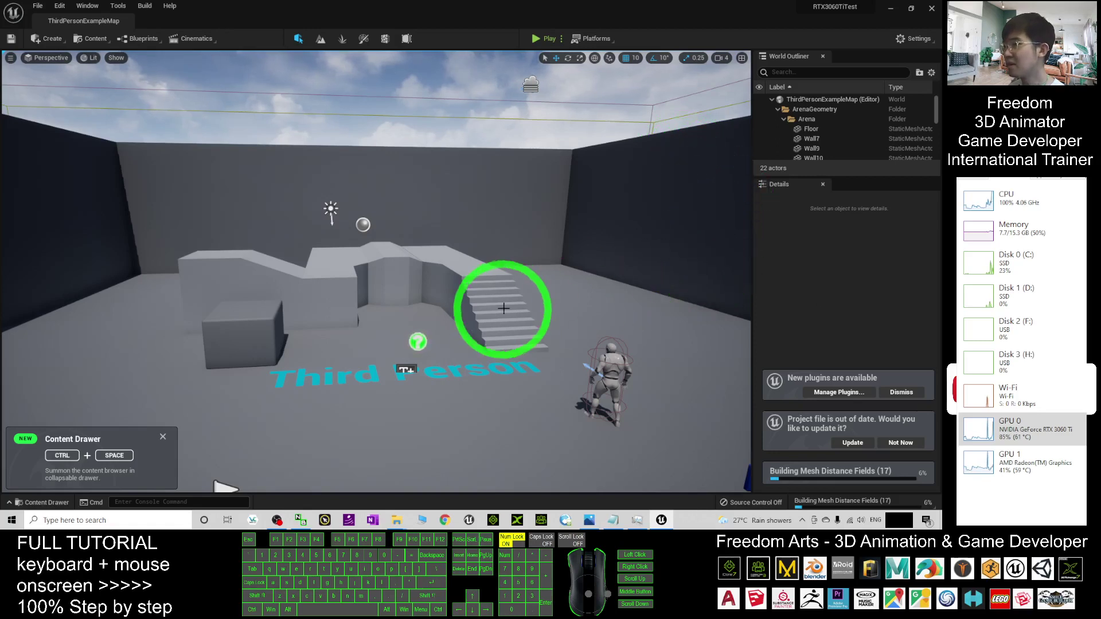
Once ThirdPersonExampleMap loads, scroll the viewport and open then close the Settings menu.
scroll(582, 287, down, 2)
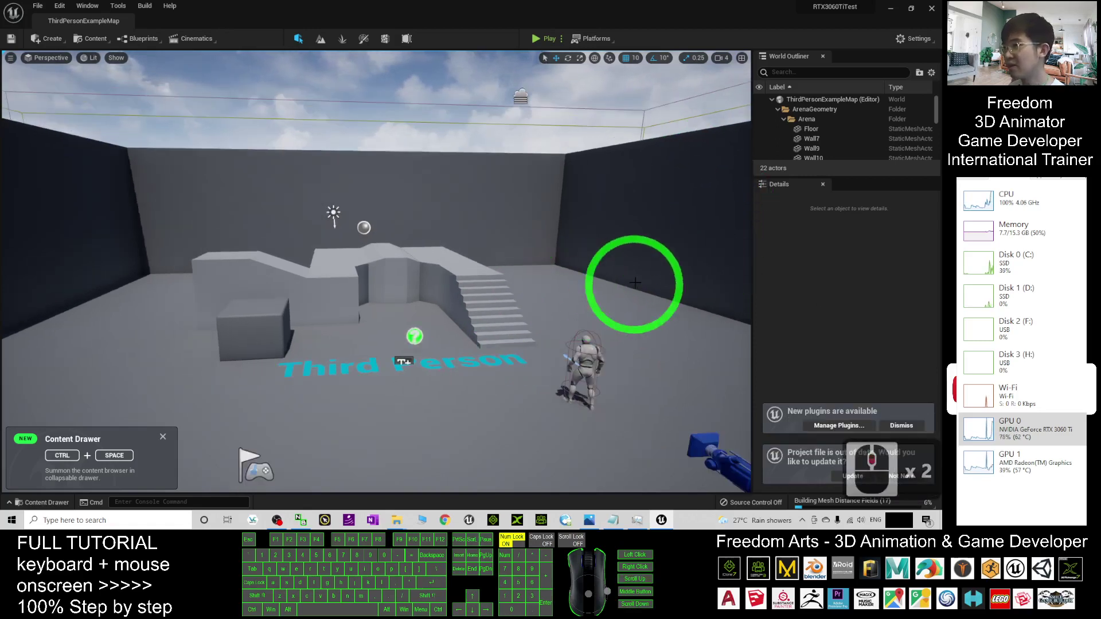
click(916, 39)
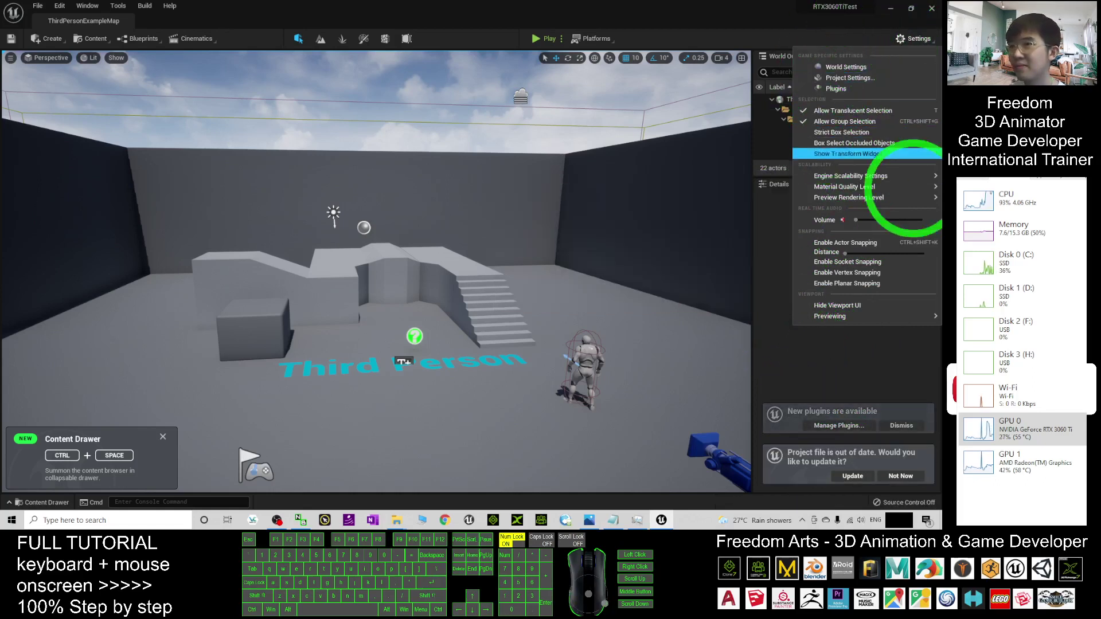
mouse_move(909, 187)
click(913, 39)
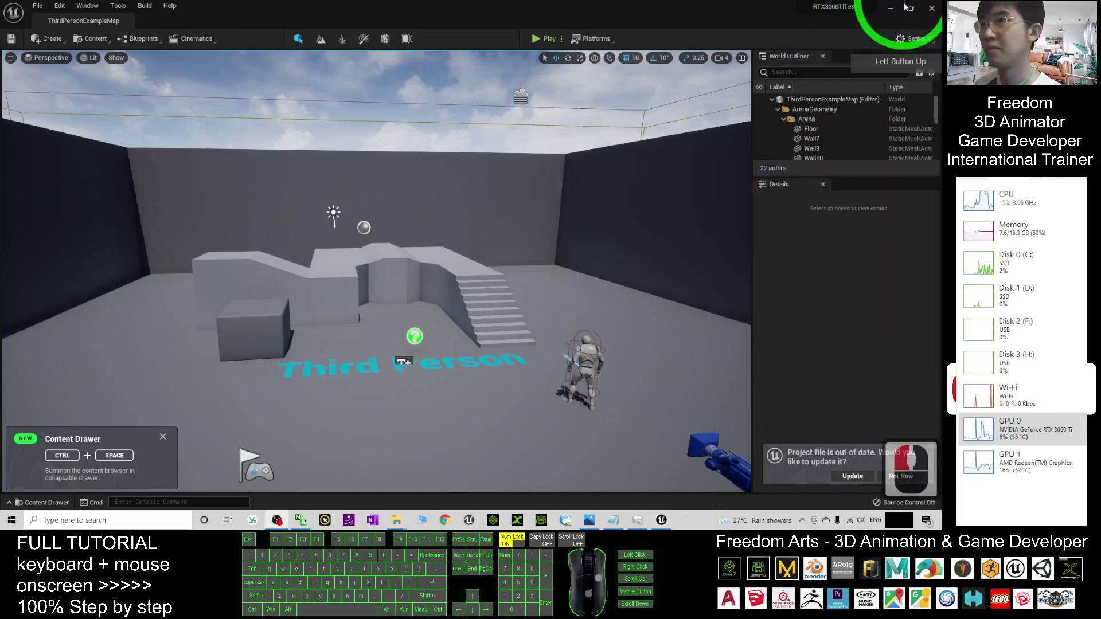
Set all Engine Scalability groups to Low from the Settings menu, then close it.
click(912, 42)
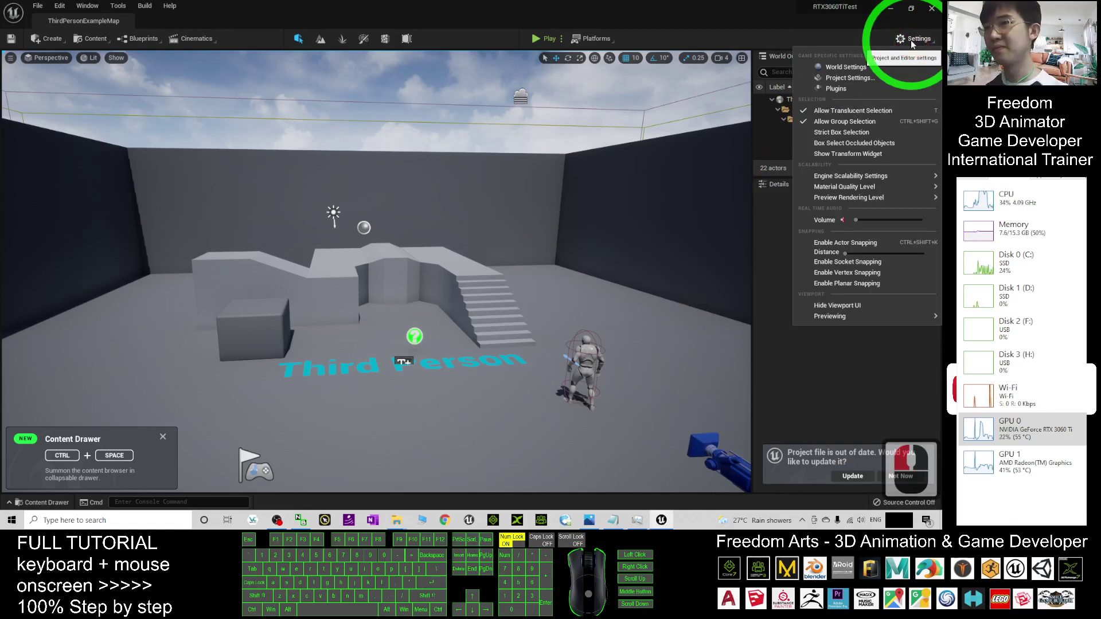
mouse_move(852, 179)
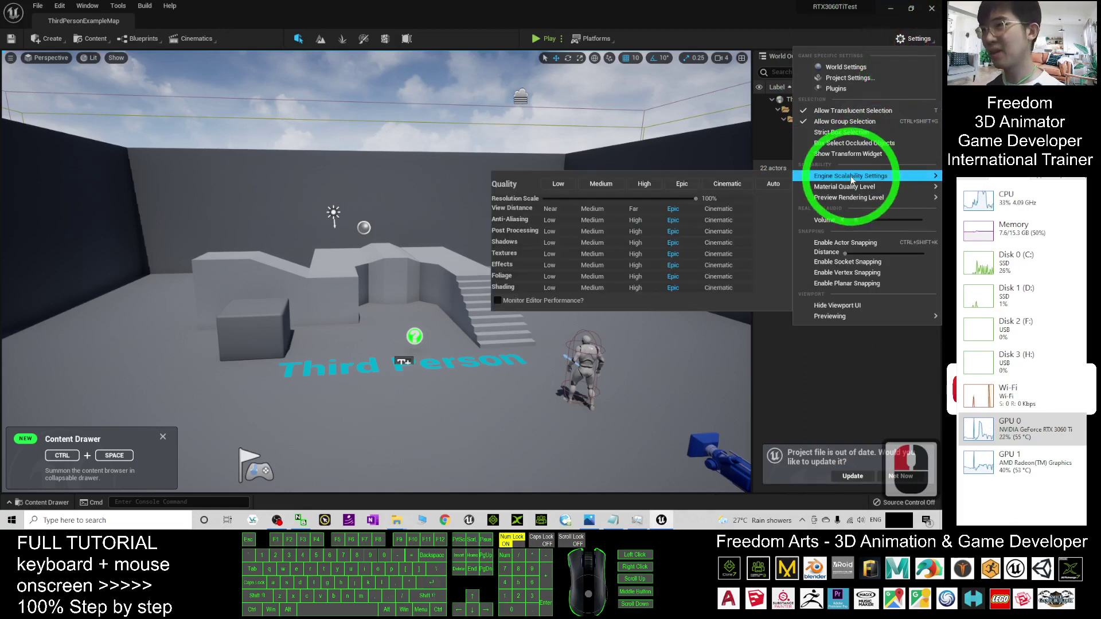
click(557, 185)
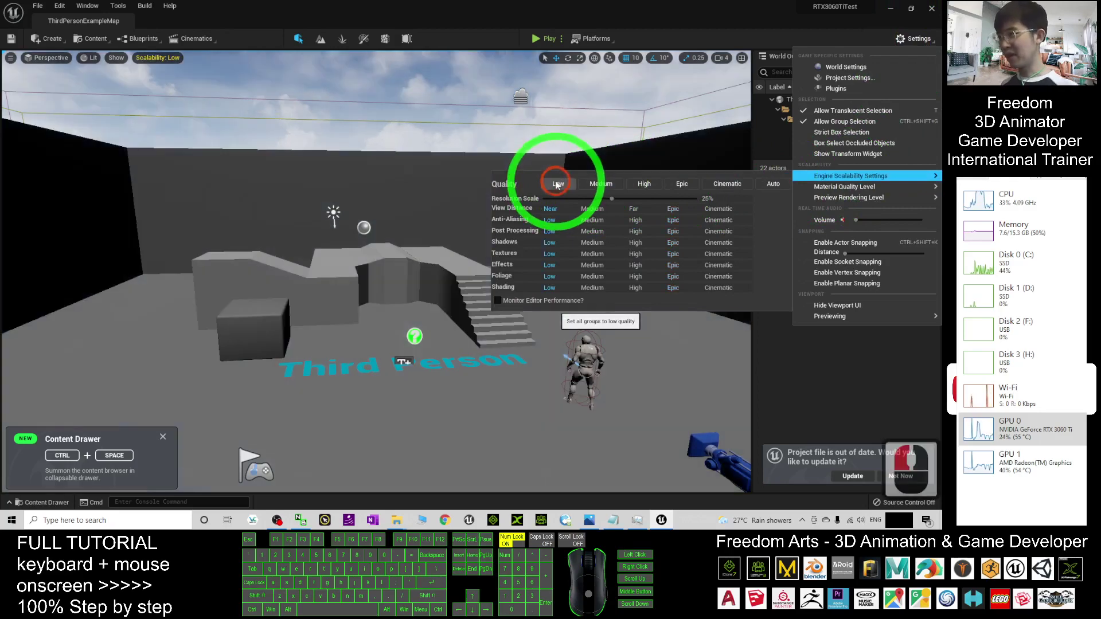
click(438, 273)
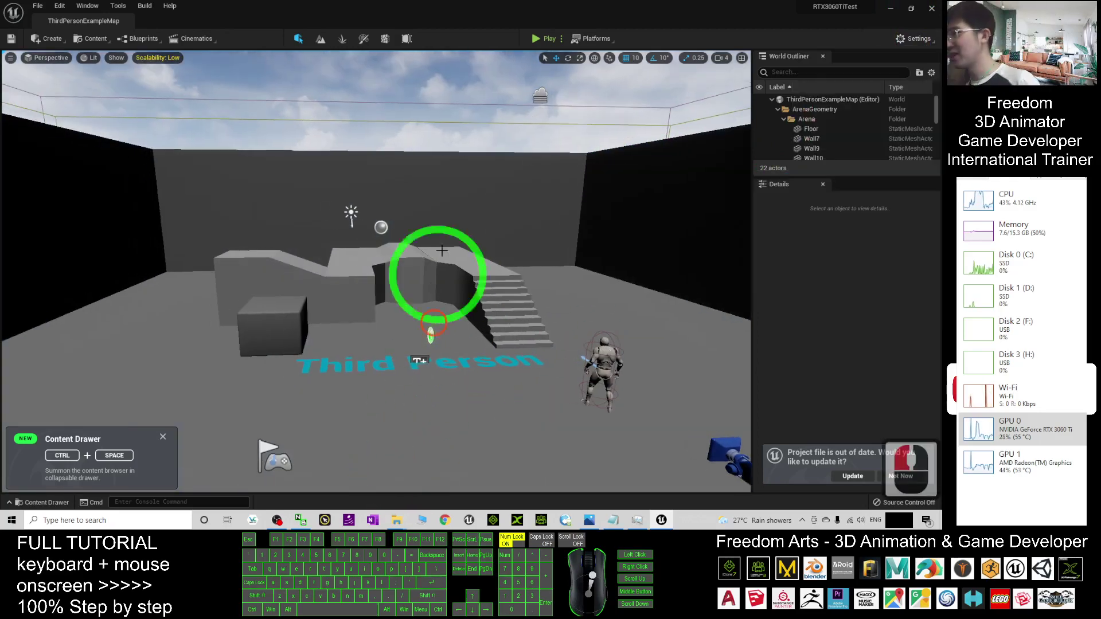
click(570, 184)
Start Play-in-Editor and run the character forward, up the stairs and off the ledge.
click(539, 40)
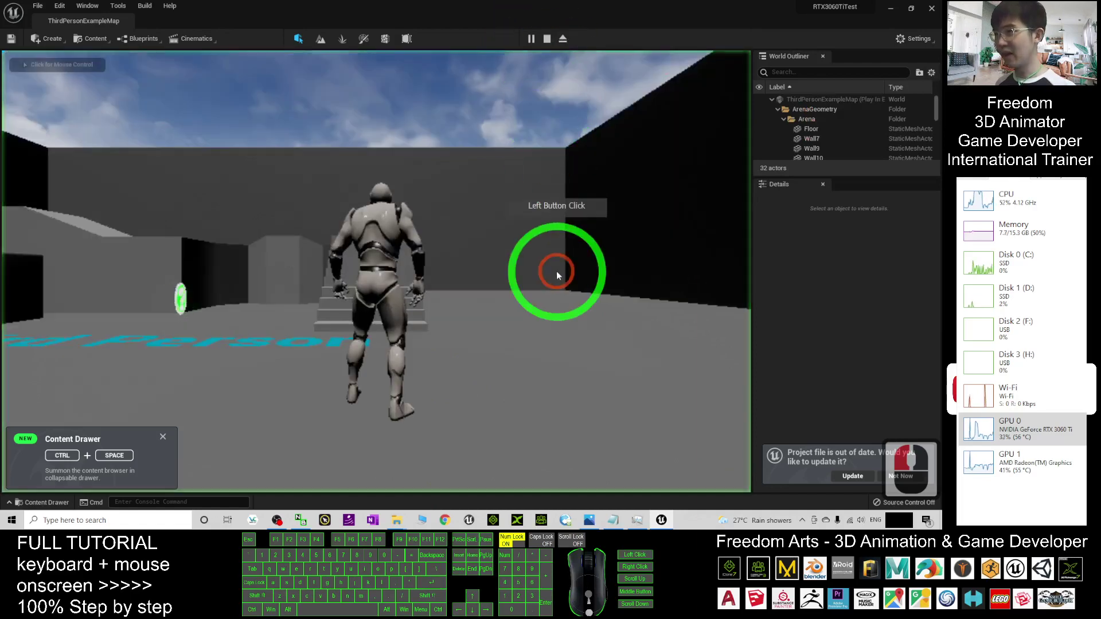
key(w)
key(d)
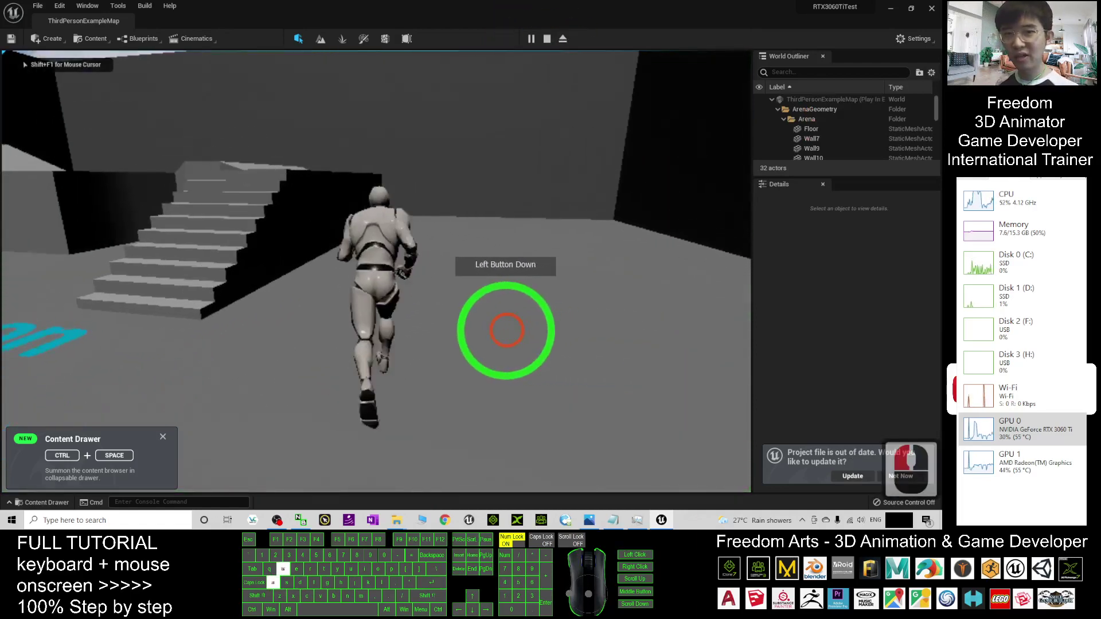
key(a)
key(d)
key(w)
key(w)
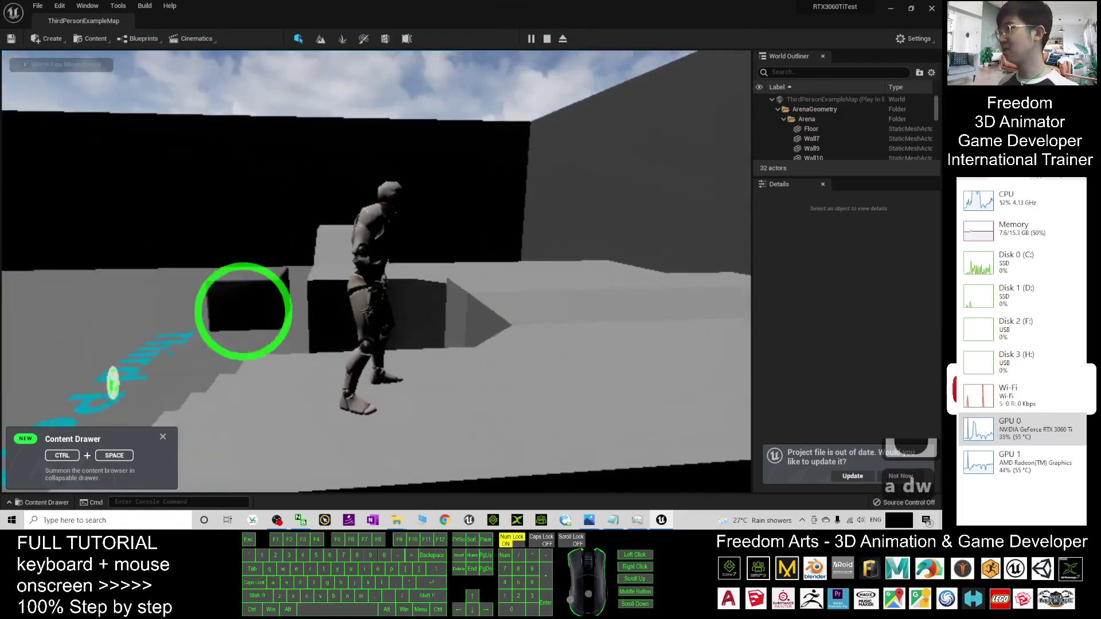
key(a)
key(w)
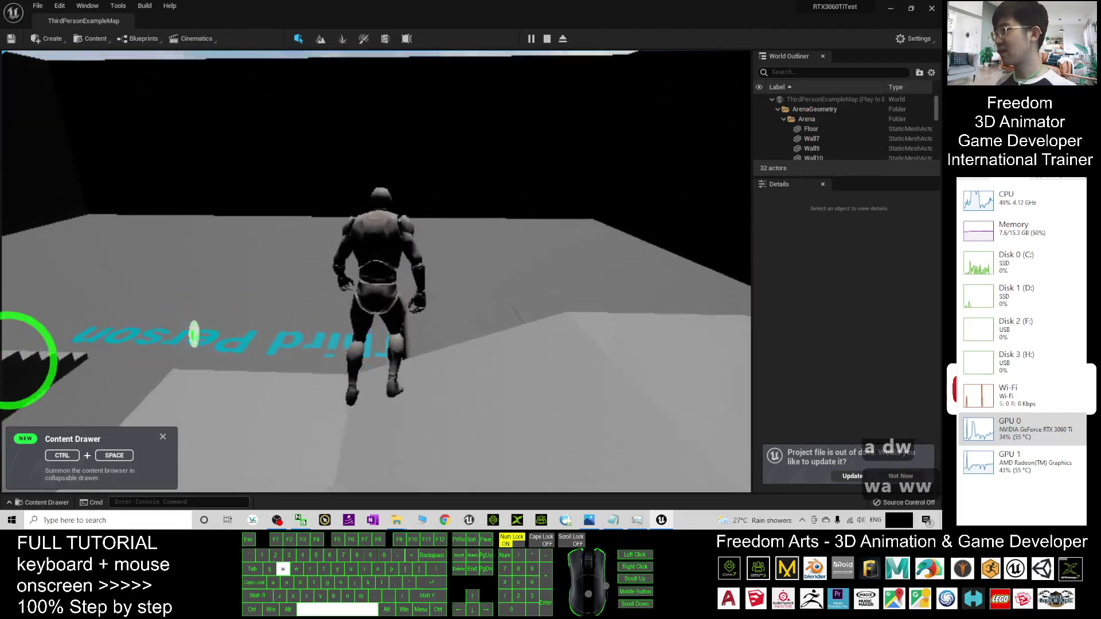
Steer the character around the arena toward the stairs, then stop the play session.
key(a)
key(s)
key(d)
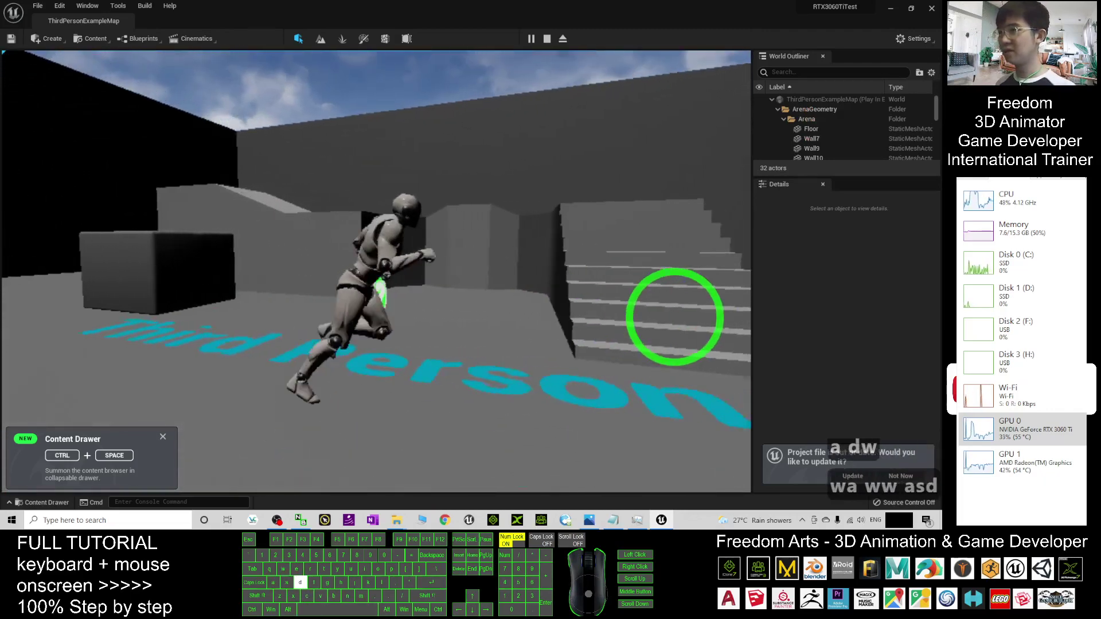
key(s)
key(d)
key(w)
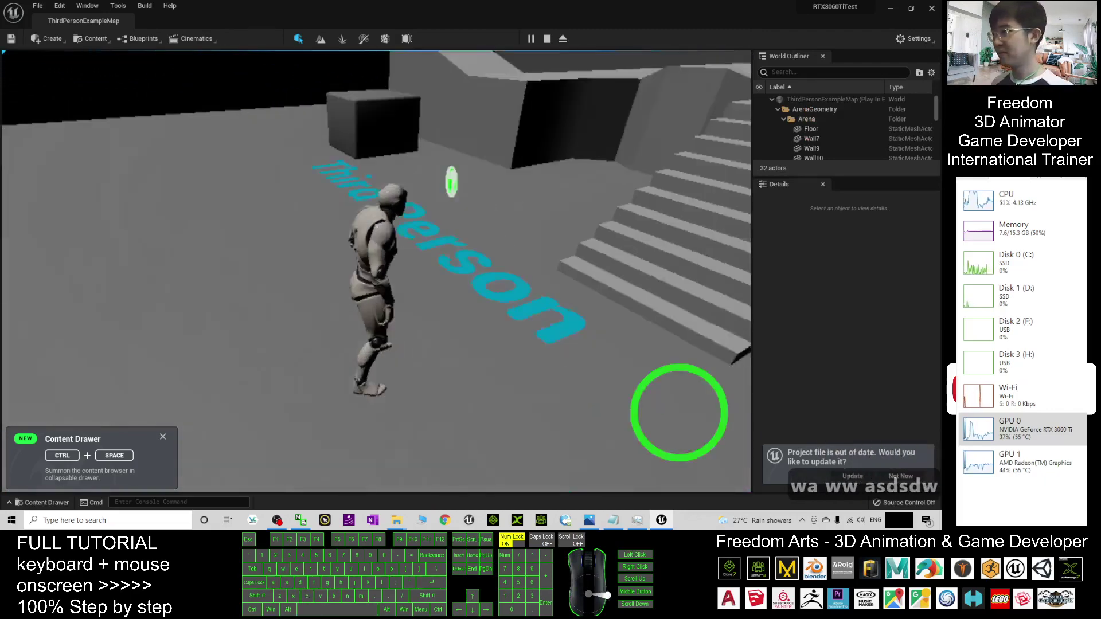
key(s)
key(a)
key(w)
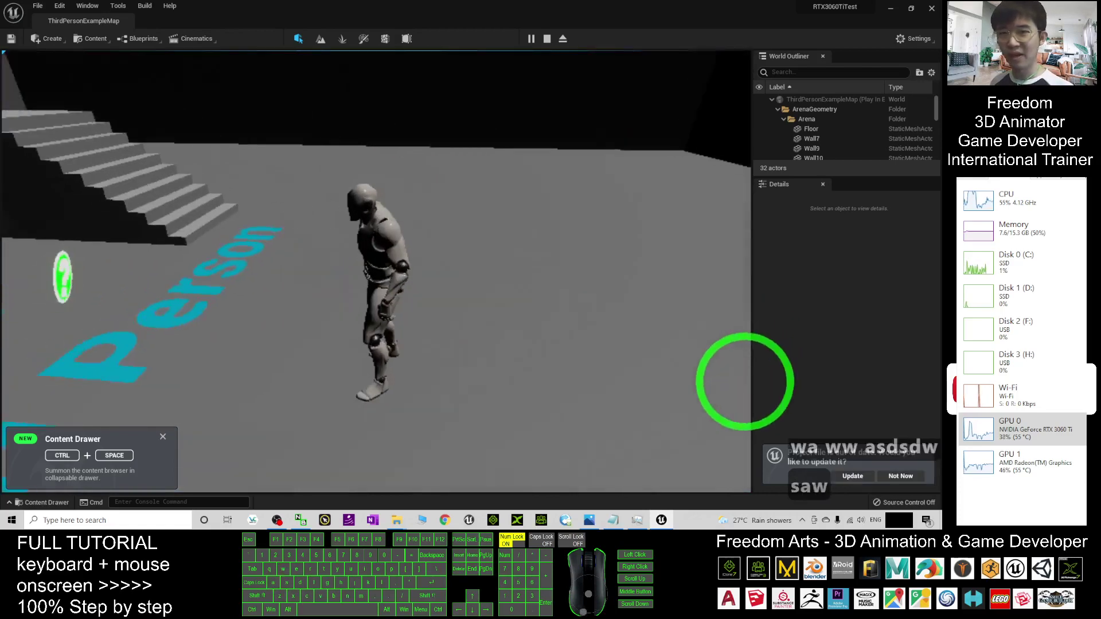
key(w)
key(d)
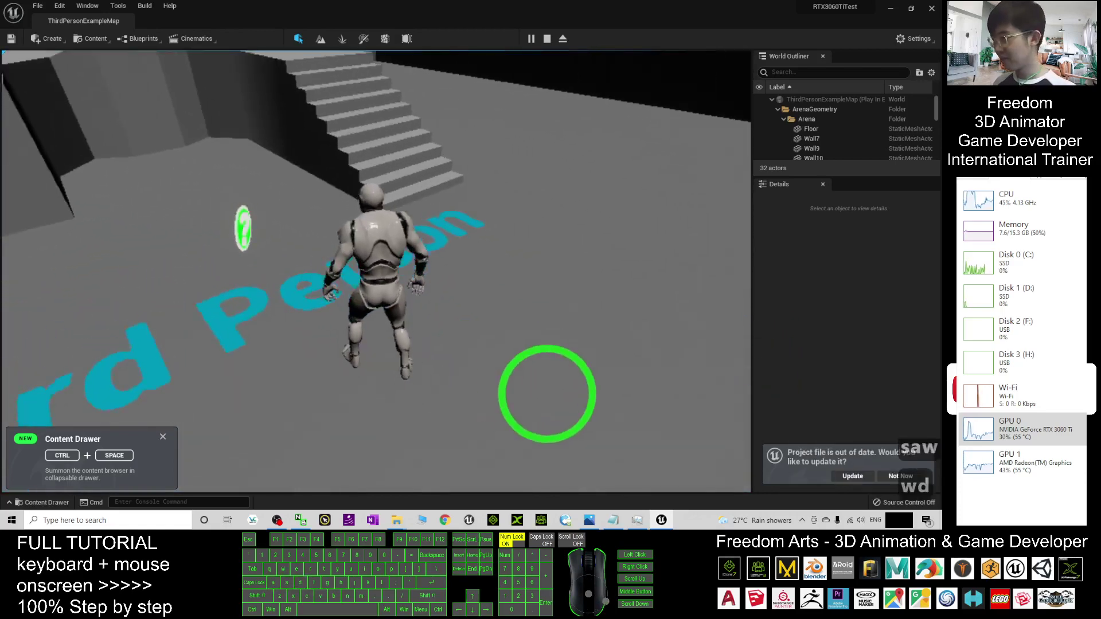
key(Escape)
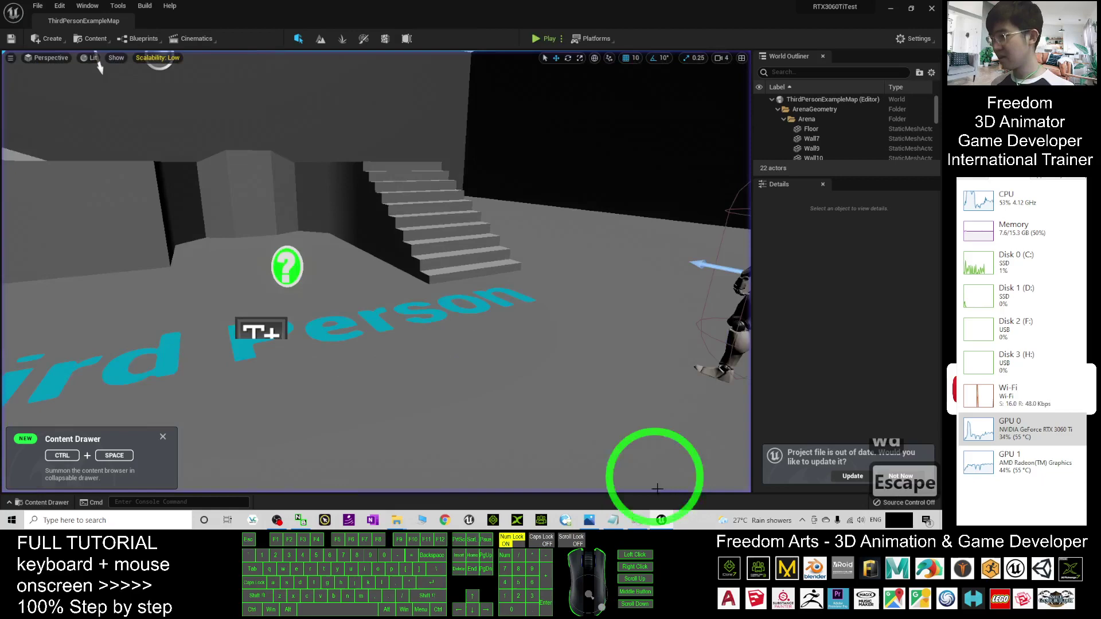
Check the RTX 3060 Ti's GPU load from the Low run in Task Manager, then return to Unreal.
click(637, 522)
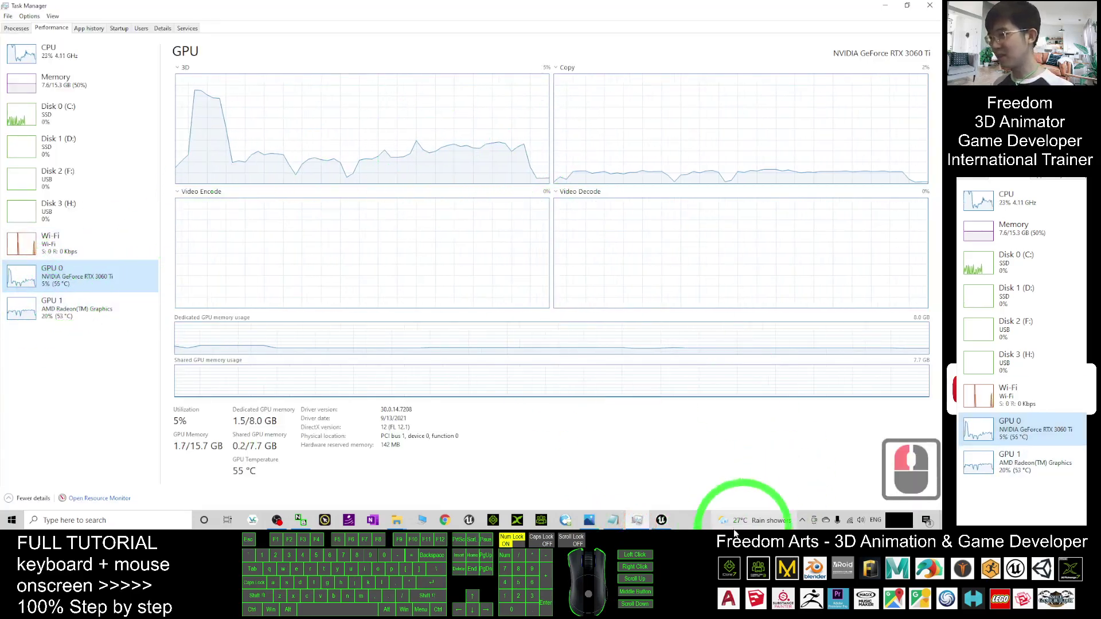
click(662, 522)
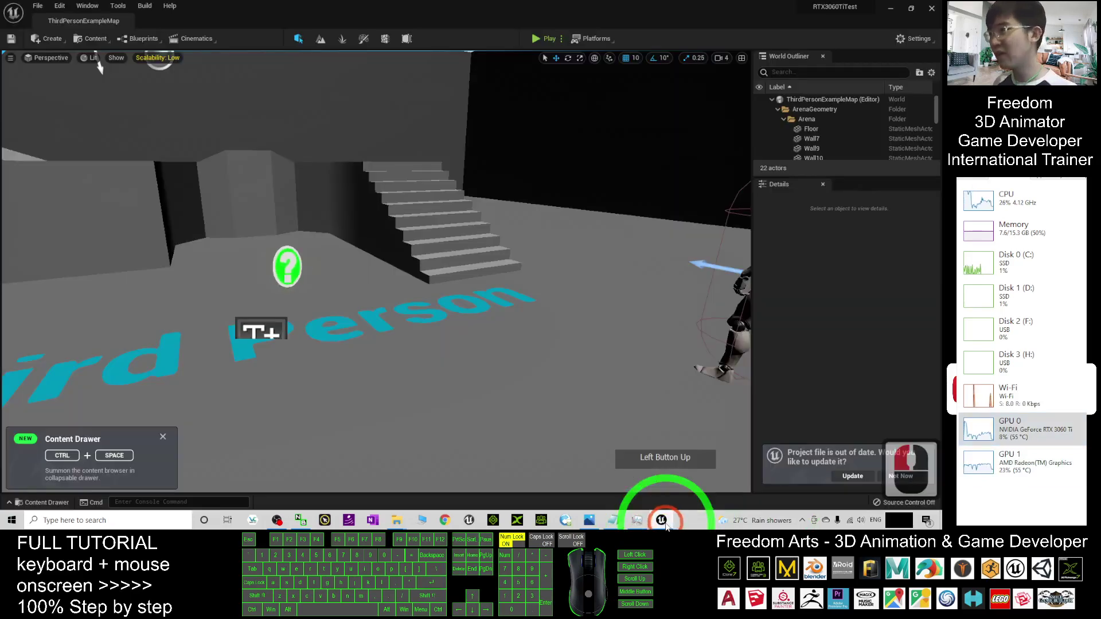
click(662, 522)
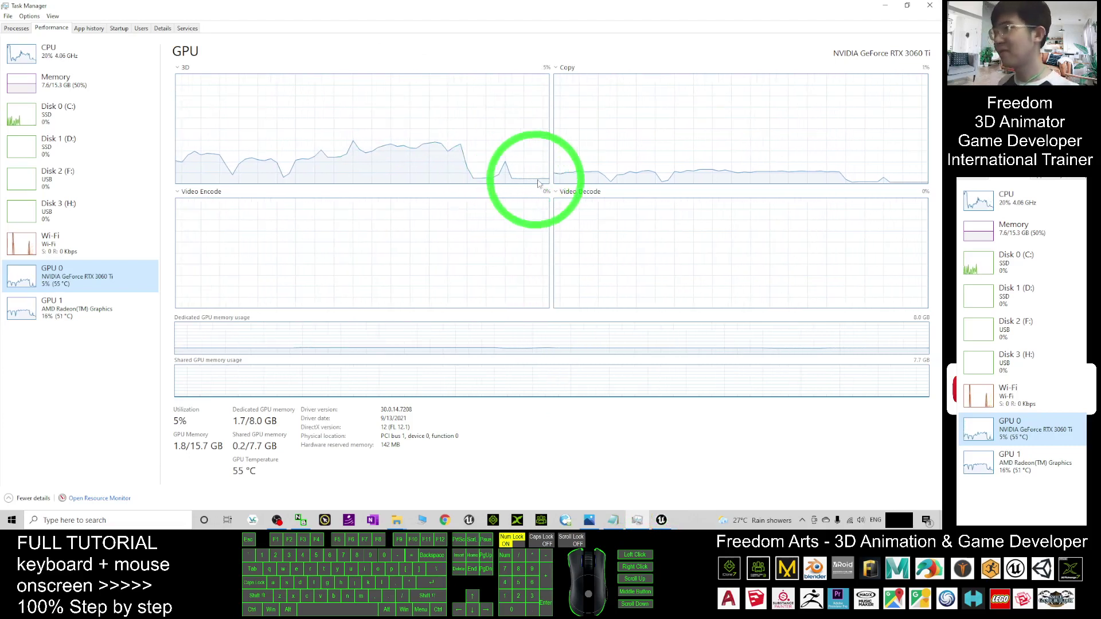
click(662, 519)
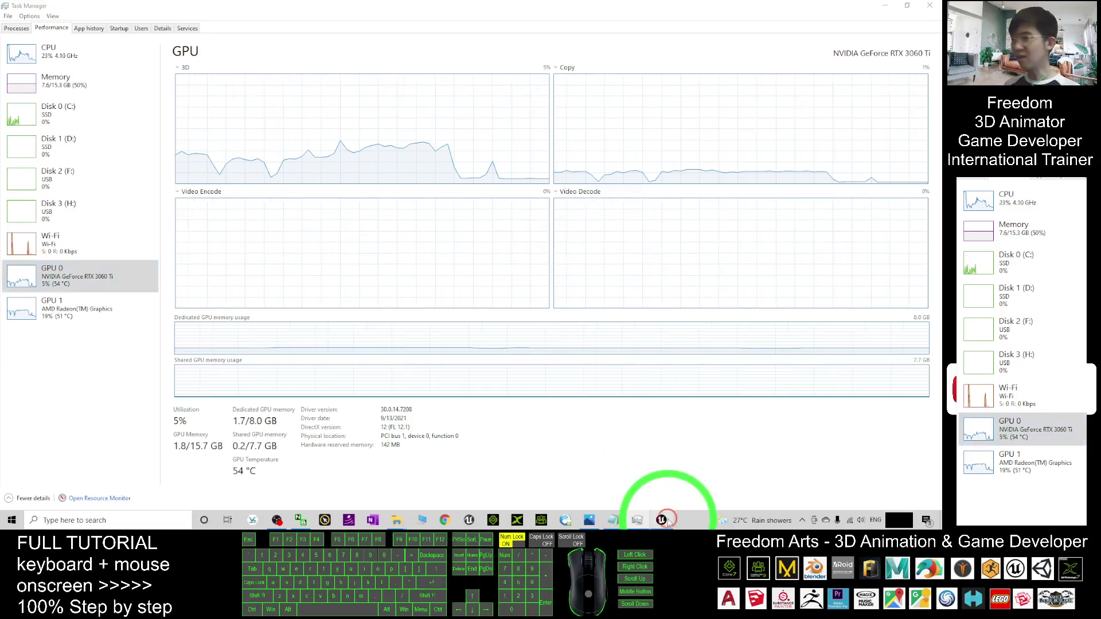
click(922, 39)
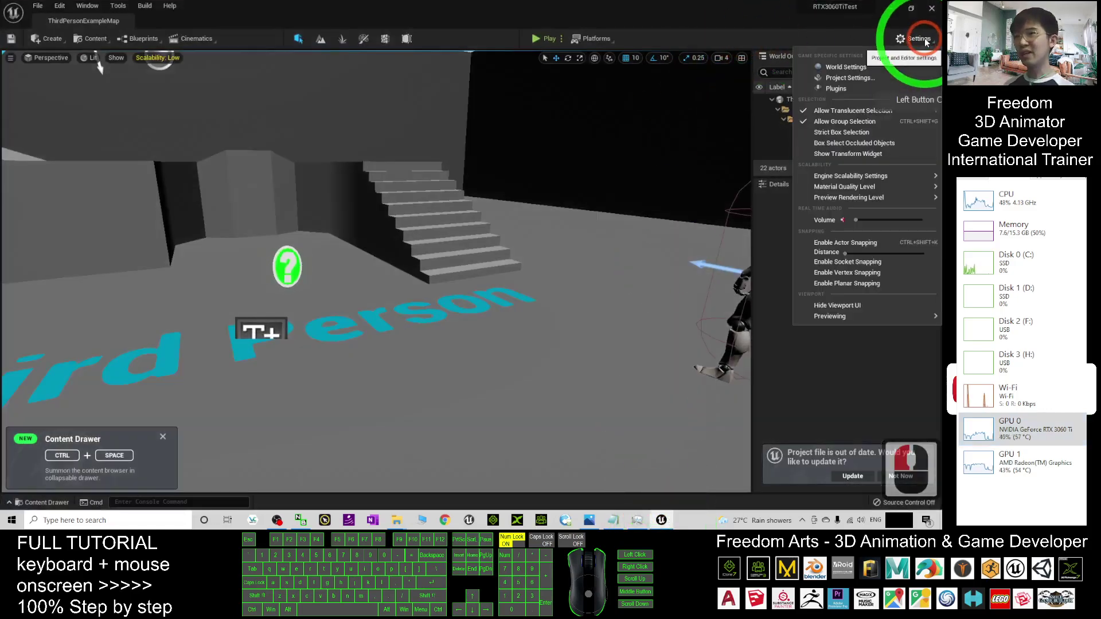
Switch every Engine Scalability group to Cinematic and close the Settings menu.
mouse_move(844, 179)
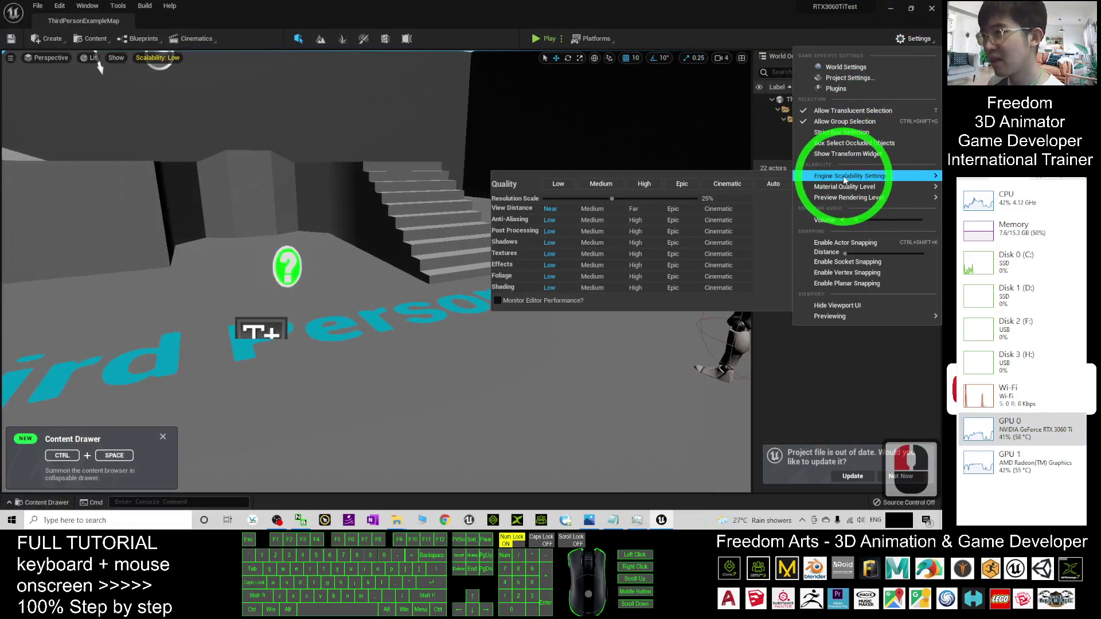
click(725, 186)
click(511, 386)
click(662, 370)
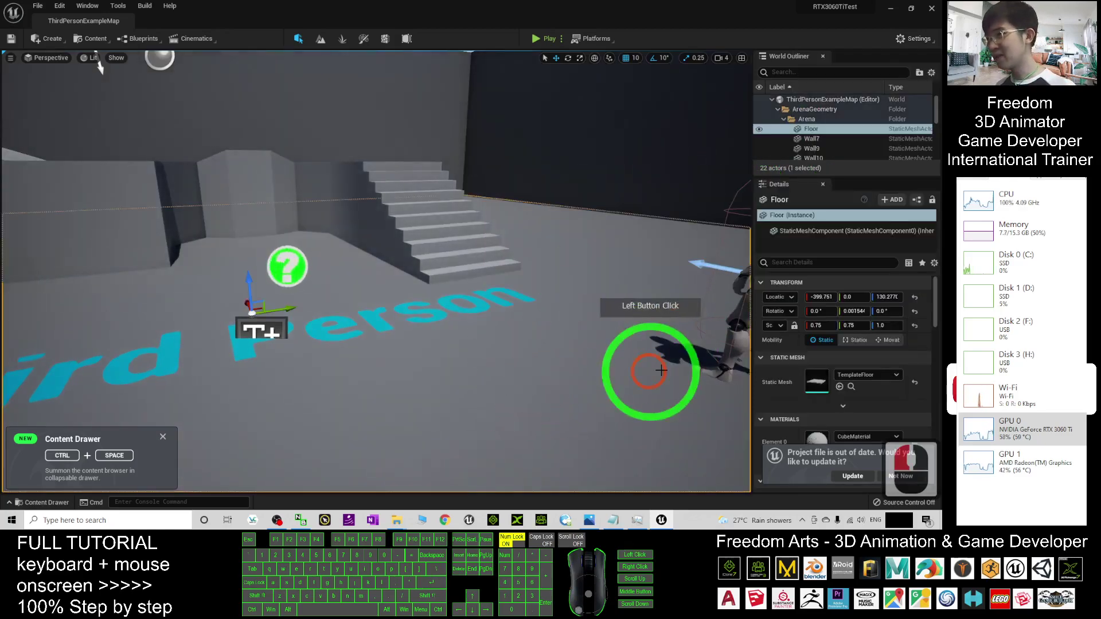
Review the RTX 3060 Ti's 3D usage graph in Task Manager, then bring Notes.txt forward.
click(635, 521)
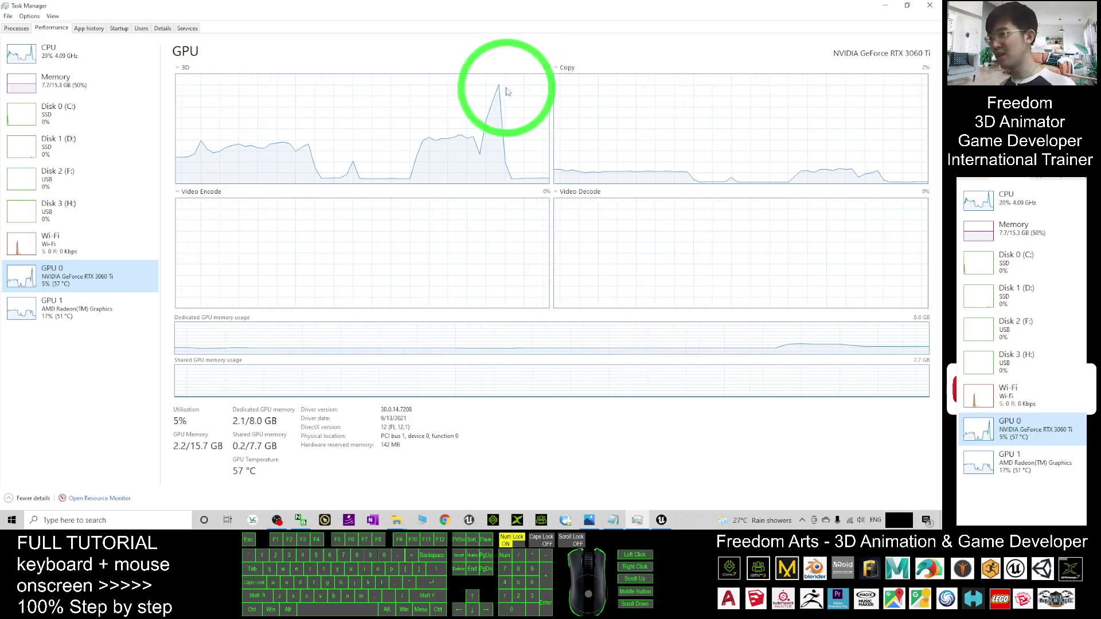
click(611, 520)
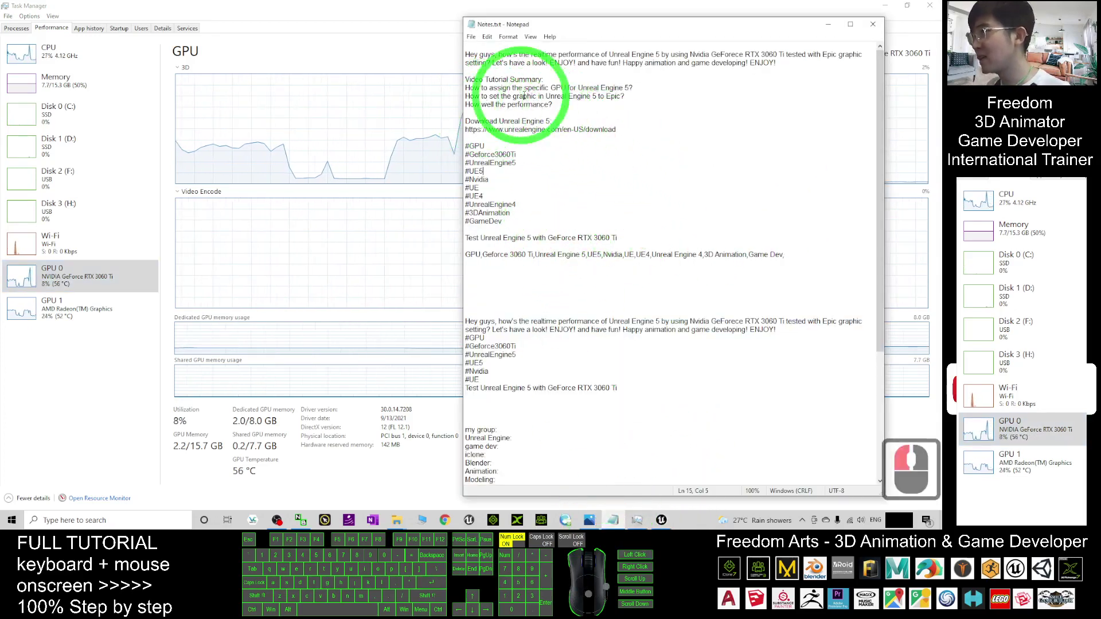
Replace 'Epic' with 'Cinematic' in the line 6 summary question, then return to Task Manager.
drag(606, 95, 621, 98)
key(BackSpace)
key(BackSpace)
key(BackSpace)
key(BackSpace)
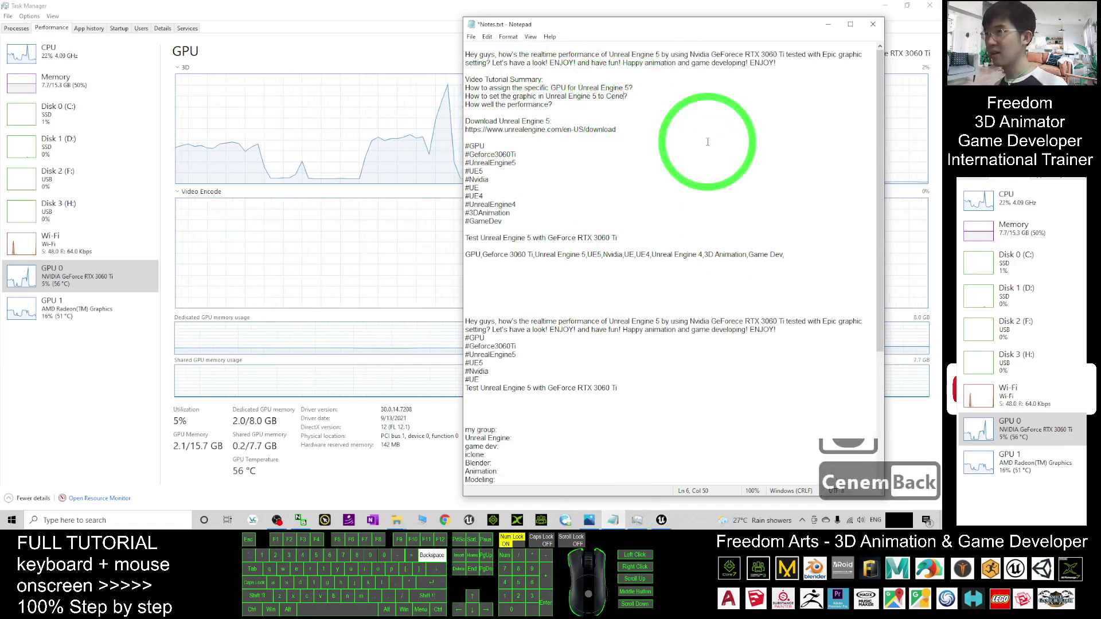
text(e)
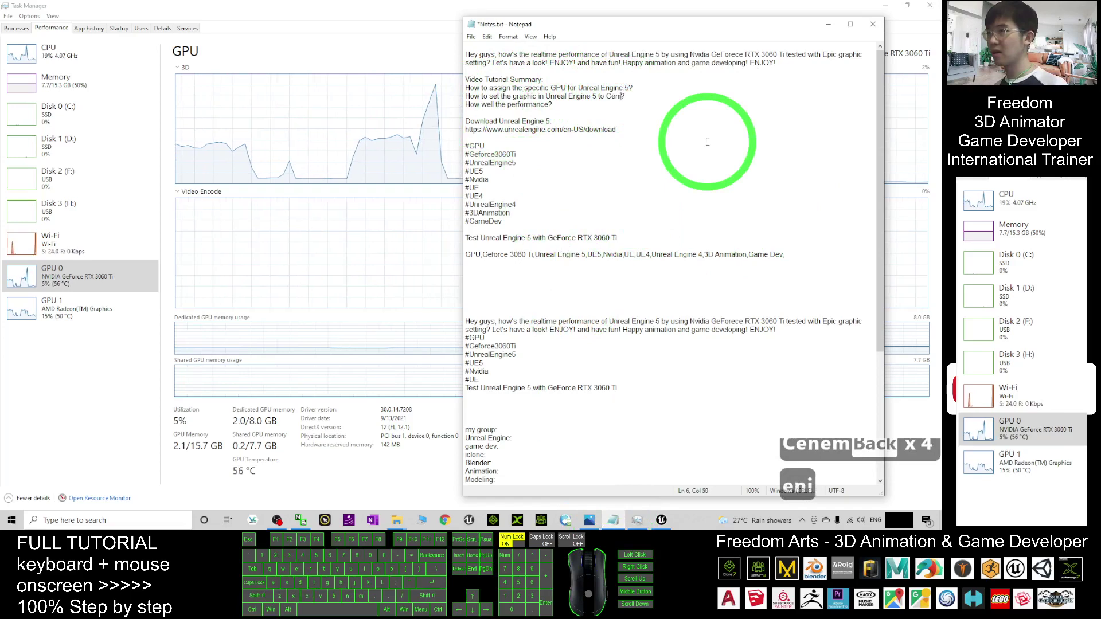
text(ni)
key(BackSpace)
key(BackSpace)
text(inematic)
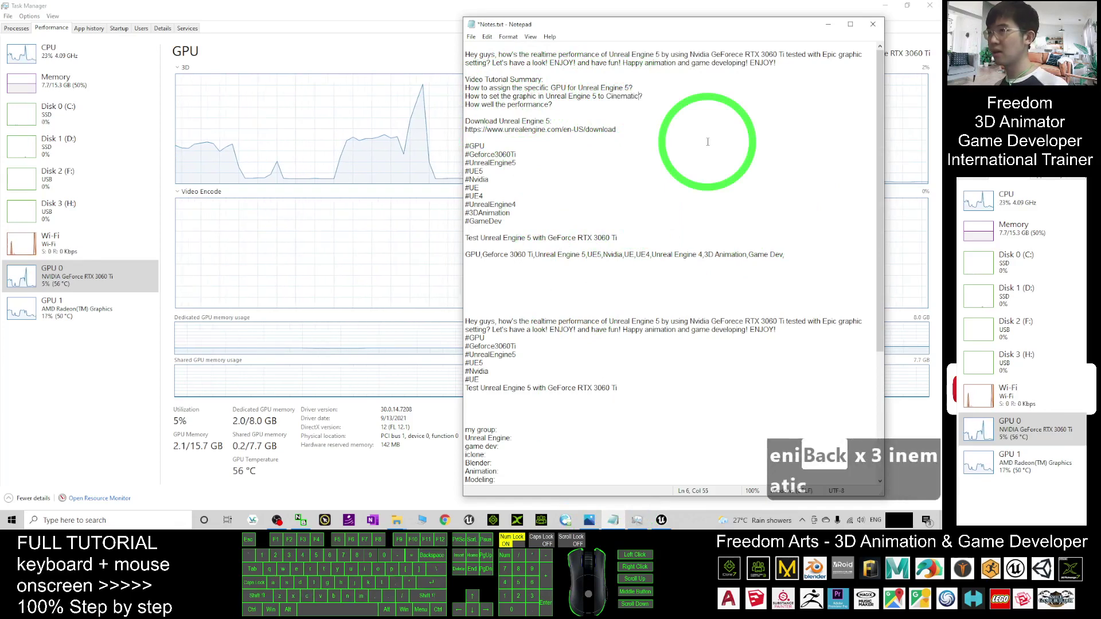
click(418, 5)
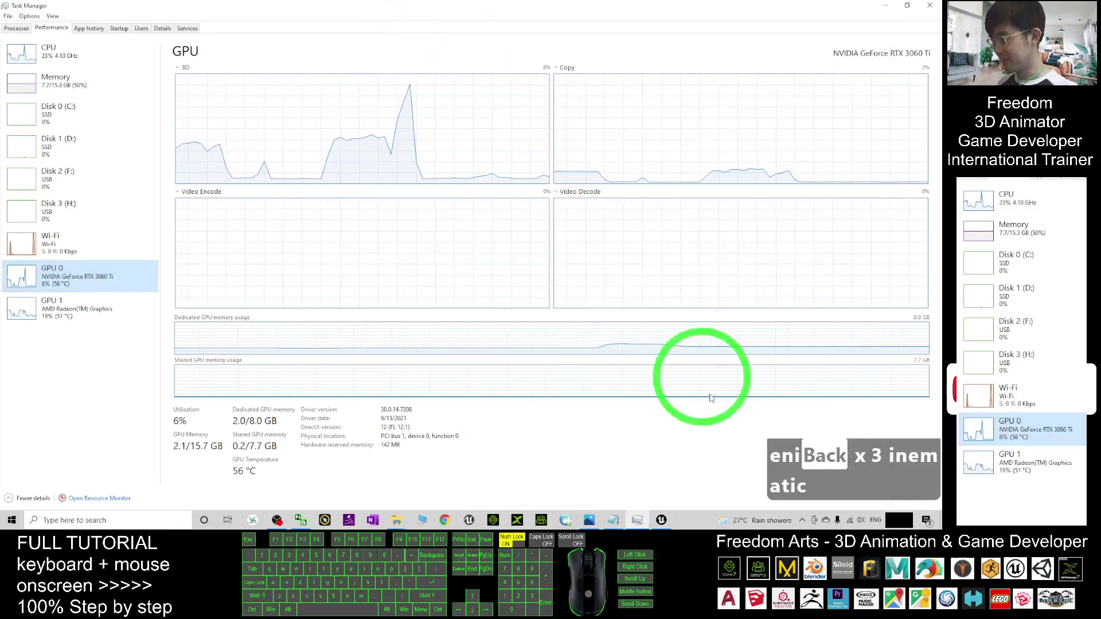
Return to the Unreal editor and start a Play-in-Editor session at Cinematic quality.
click(661, 519)
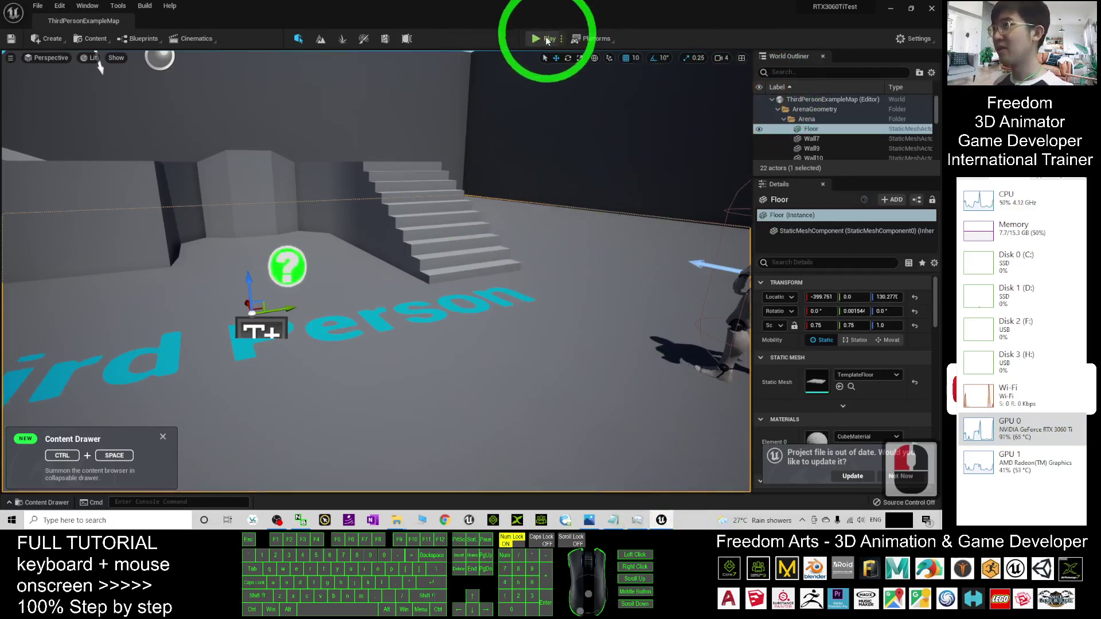
click(636, 520)
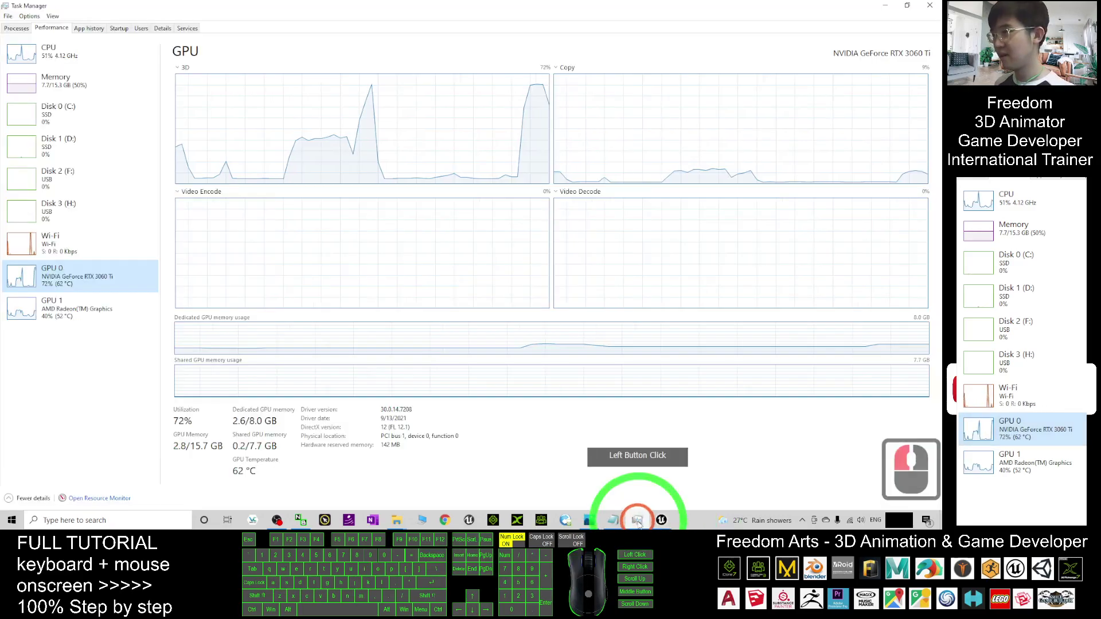
click(636, 520)
click(539, 40)
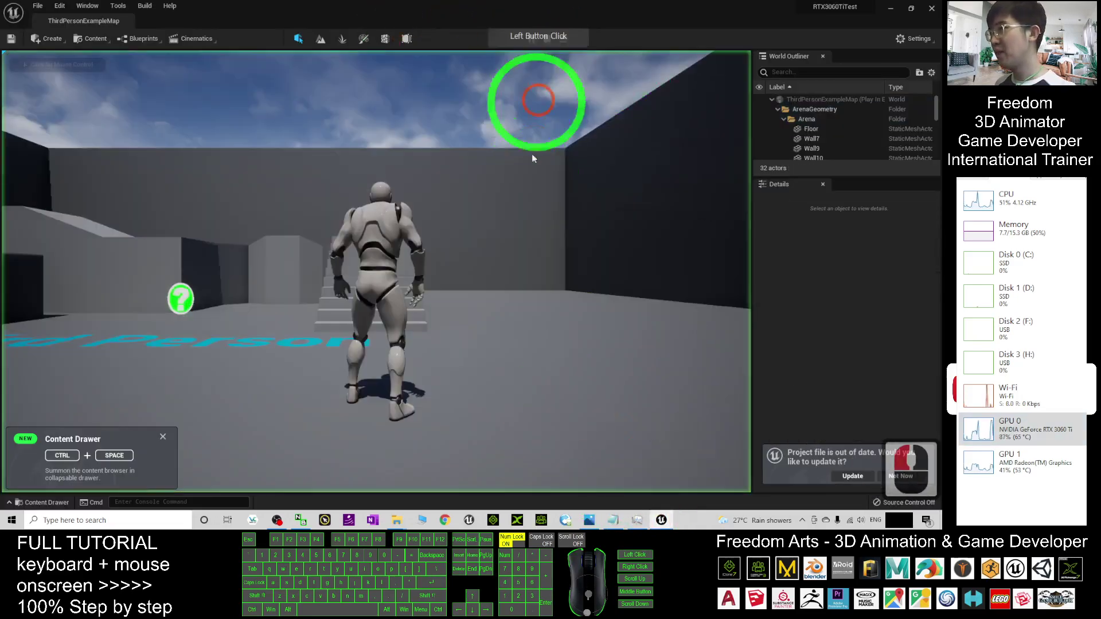
click(591, 356)
Run the character around, up the stairs, onto a ledge and drop off it.
key(w)
key(a)
key(s)
key(s)
key(d)
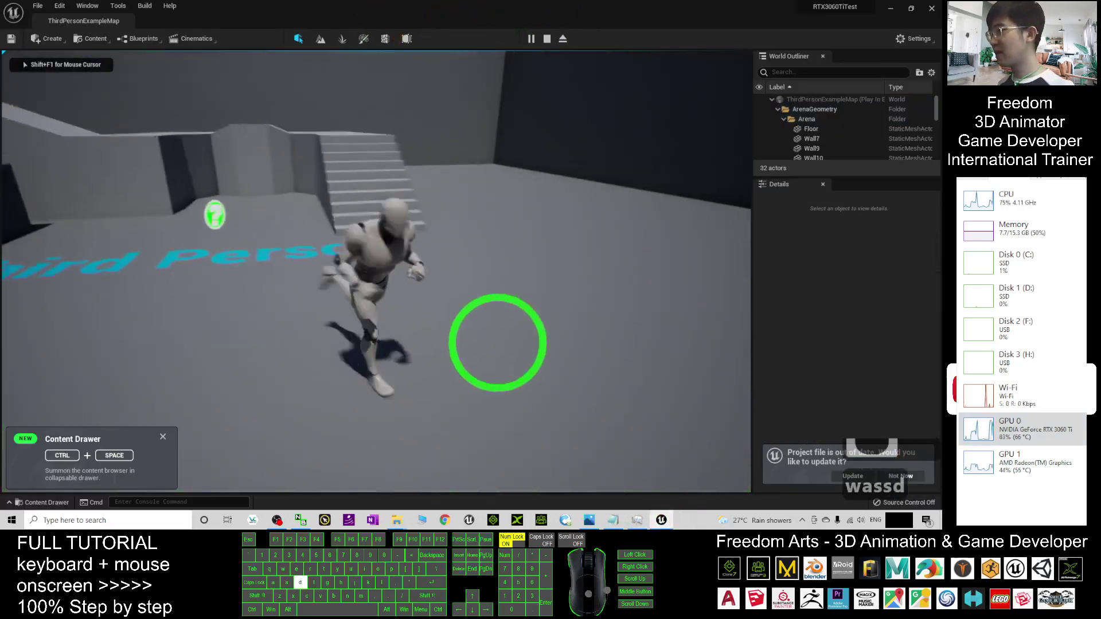
key(w)
key(d)
key(a)
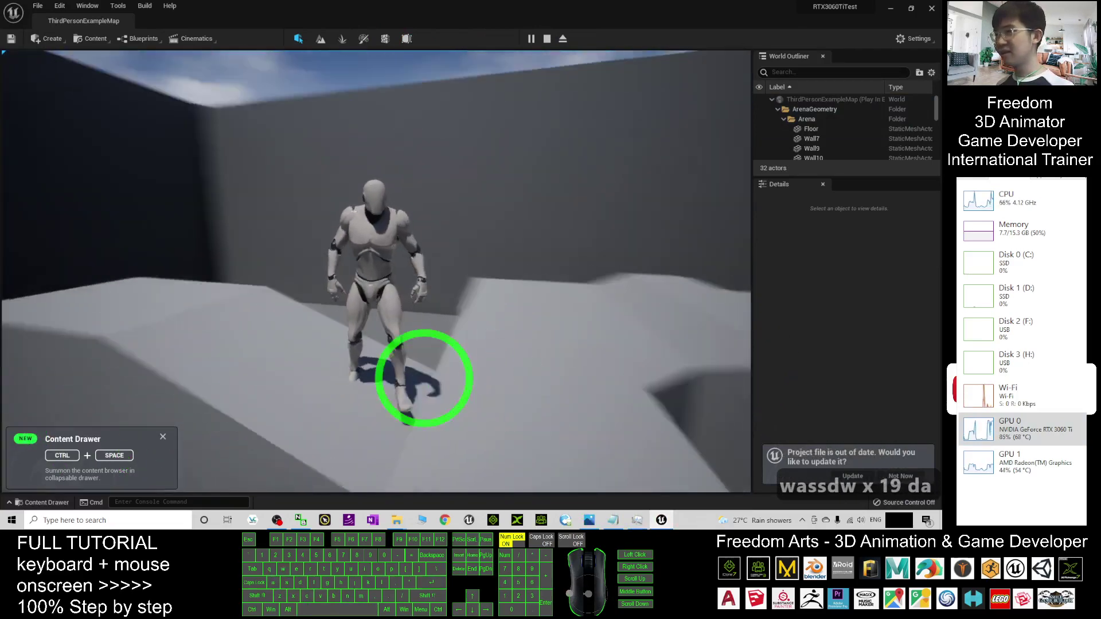
key(w)
key(a)
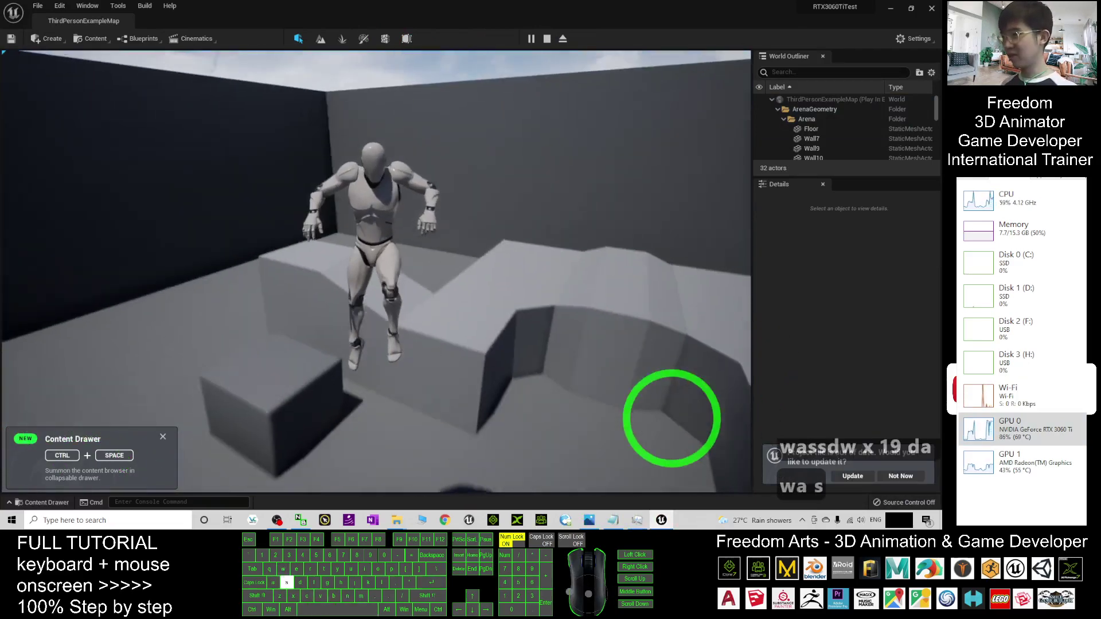
Run across the arena, stop playing, and view the RTX 3060 Ti's load in Task Manager.
key(s)
key(d)
key(d)
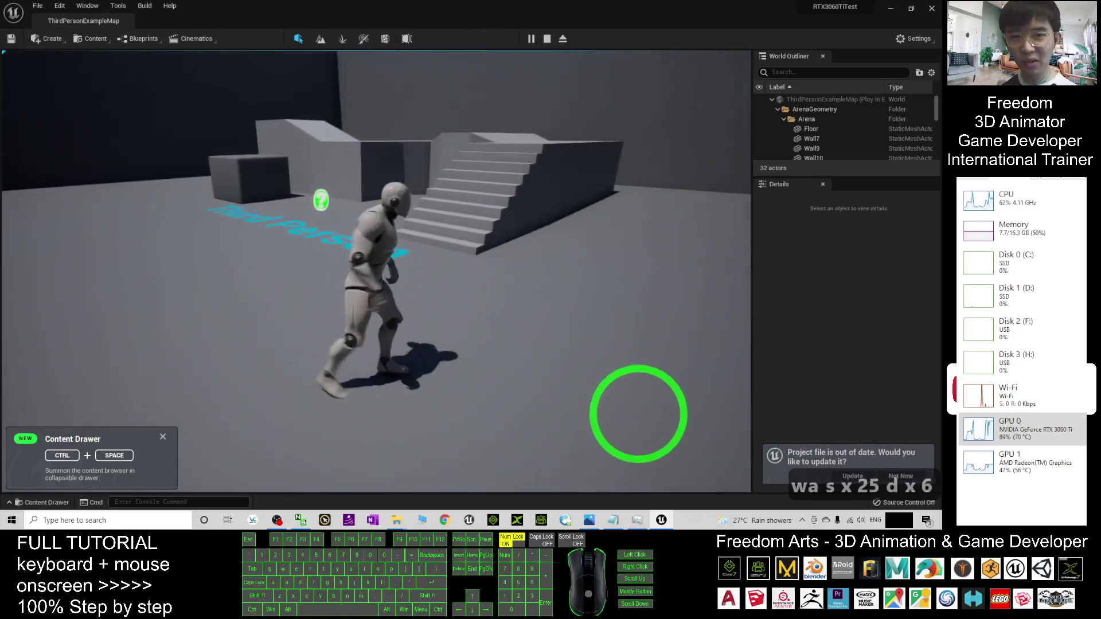
key(s)
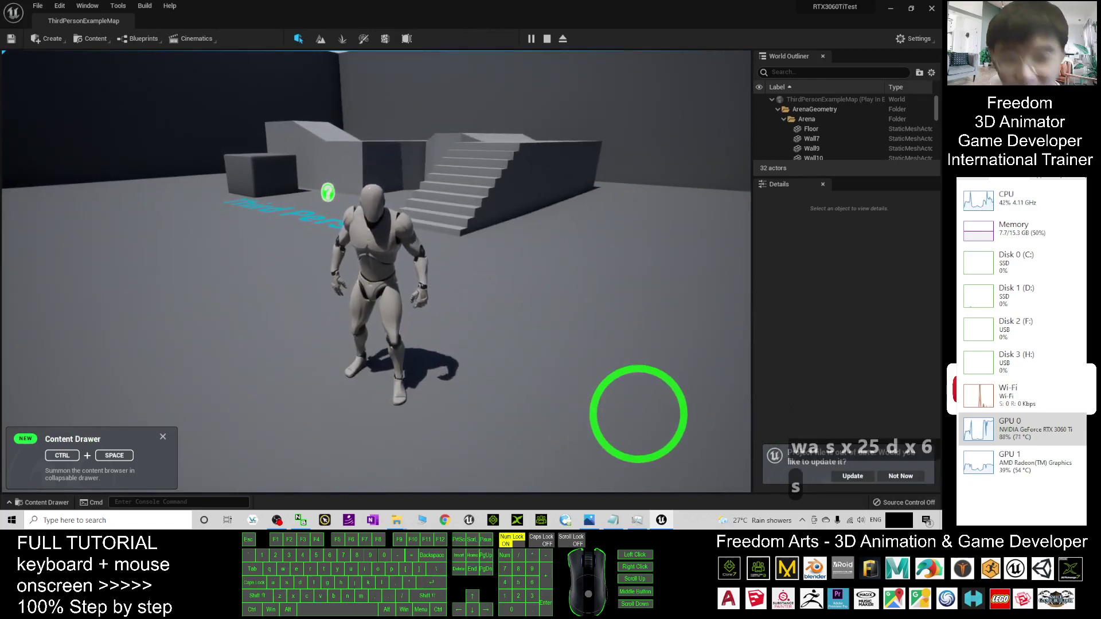
key(a)
key(w)
key(w)
key(d)
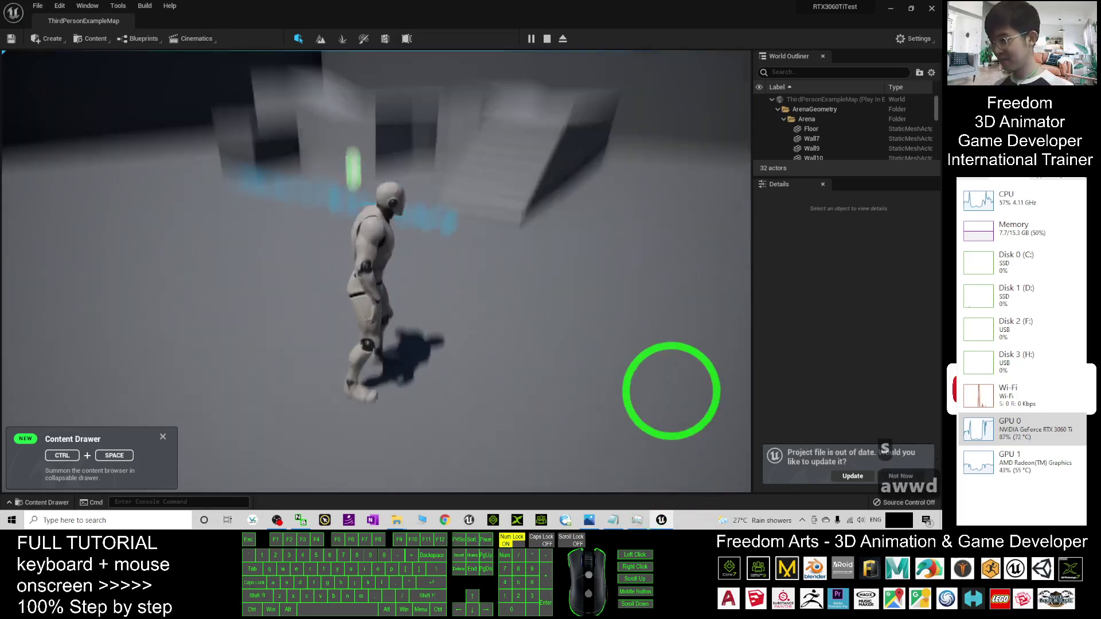
key(Escape)
click(637, 520)
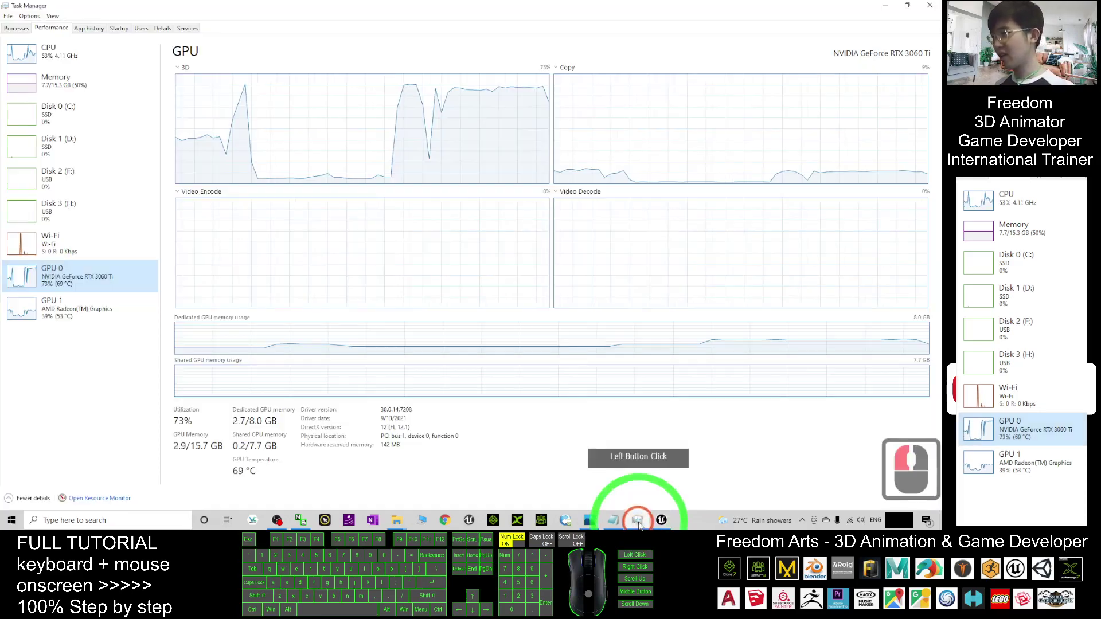